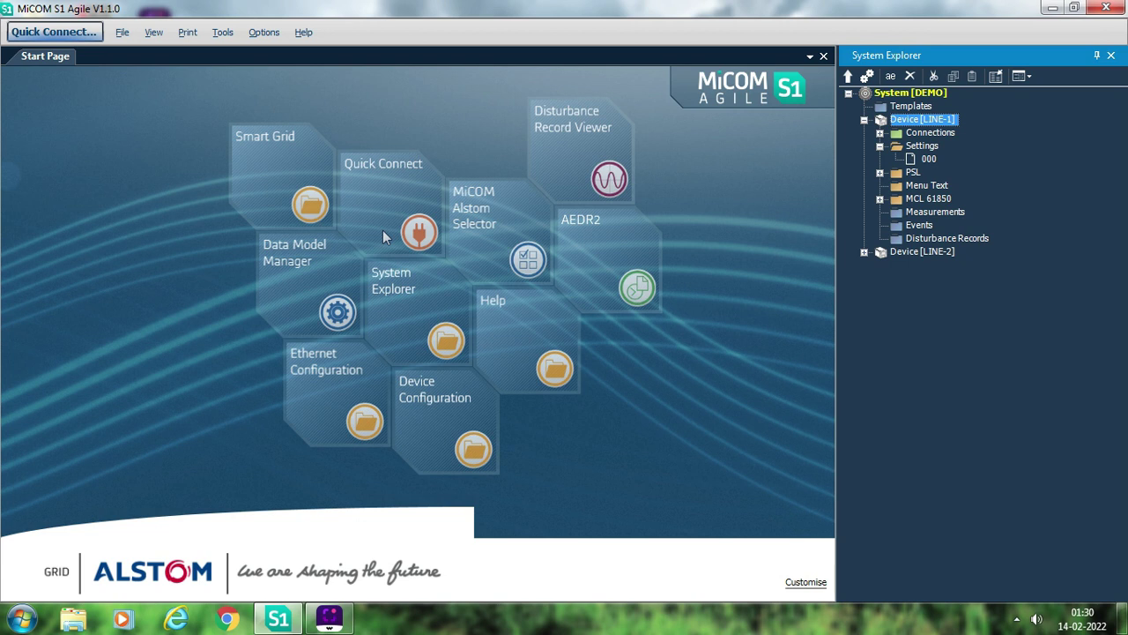
# Start adding a new Px40 Series device to the DEMO system, filtering relay types for P442.
pyautogui.rightClick(909, 94)
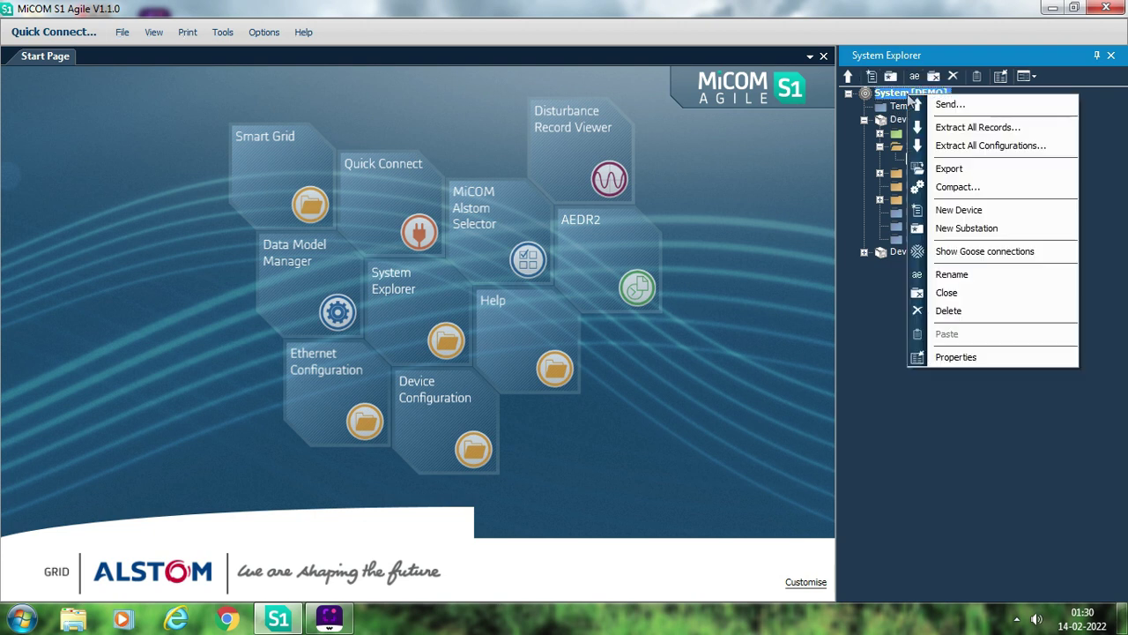
pyautogui.click(996, 216)
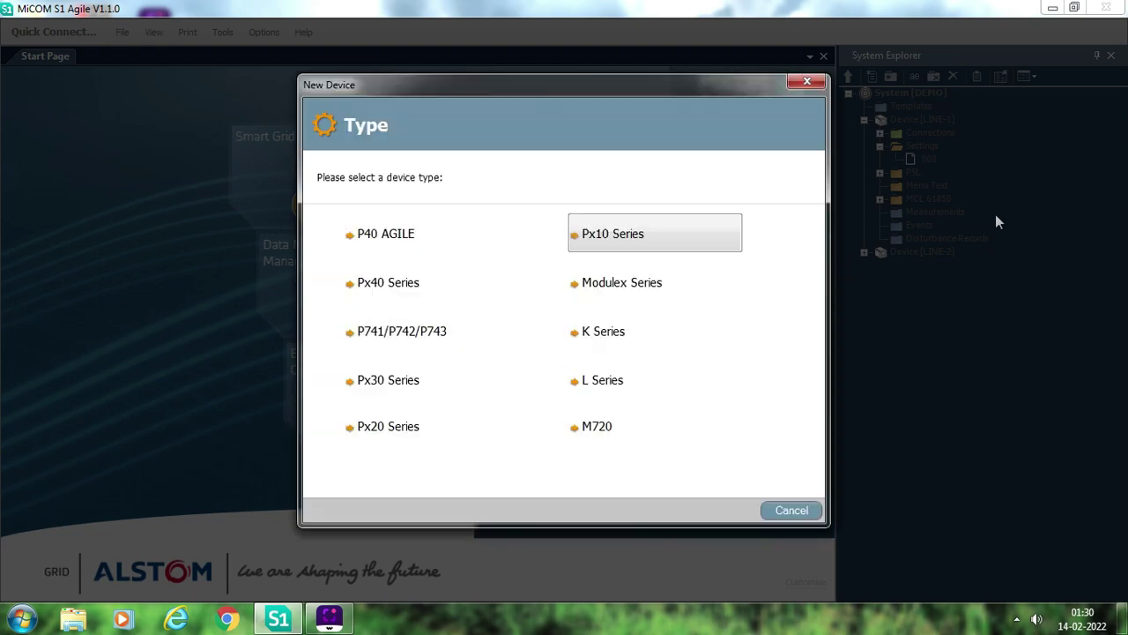
pyautogui.click(413, 294)
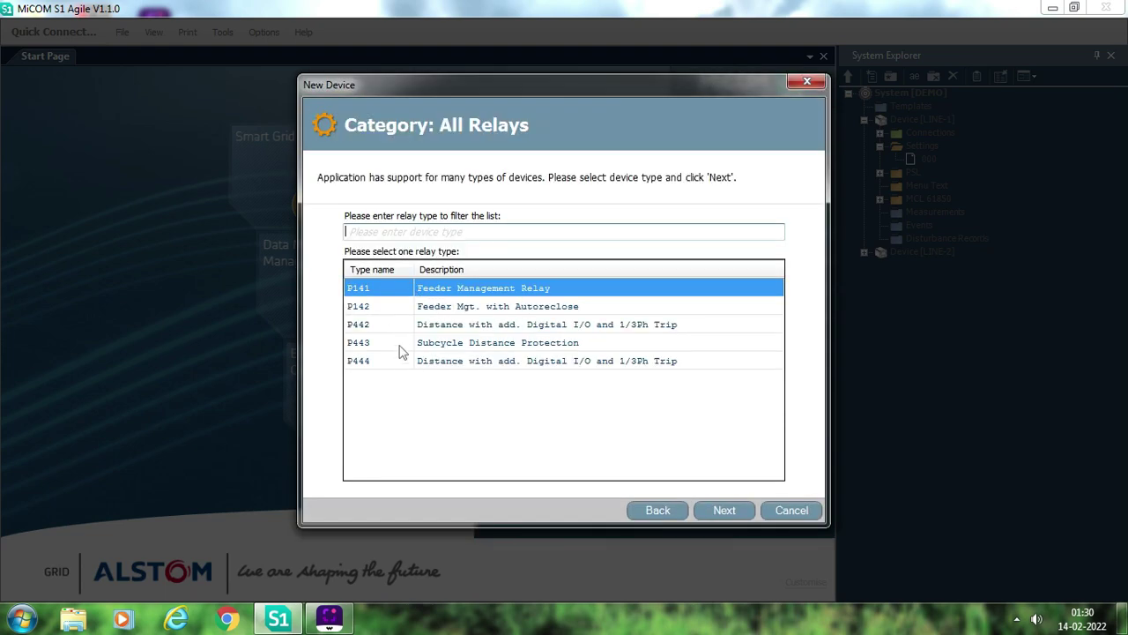
pyautogui.click(391, 234)
pyautogui.write('P442')
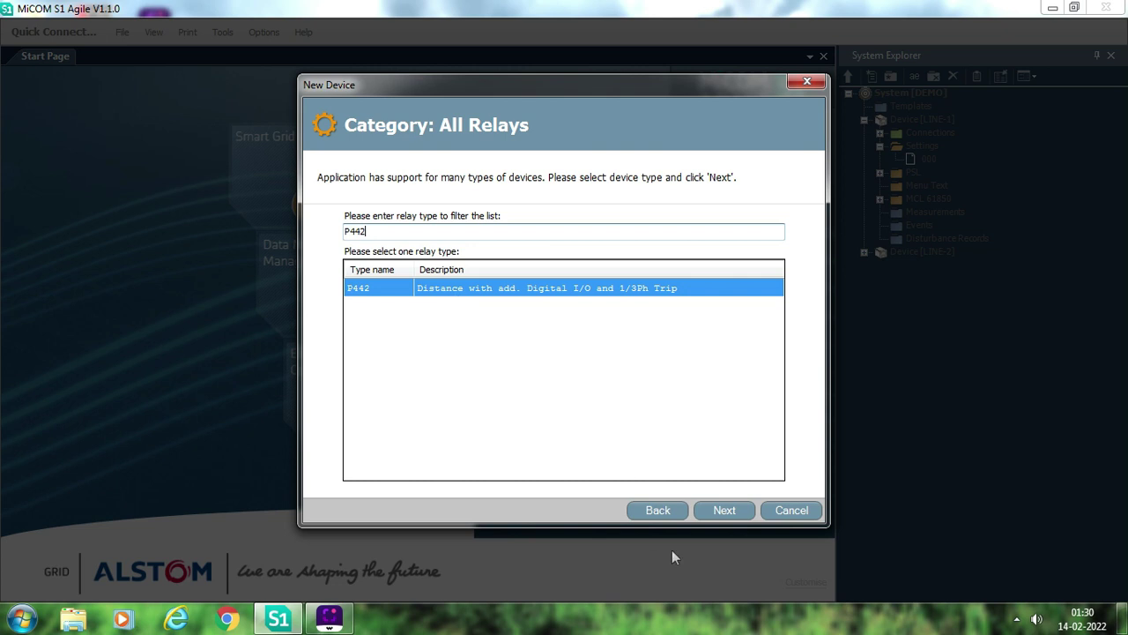
# Pick the P442??1???005?A model, cancel at the protocol page, and launch Quick Connect.
pyautogui.click(732, 518)
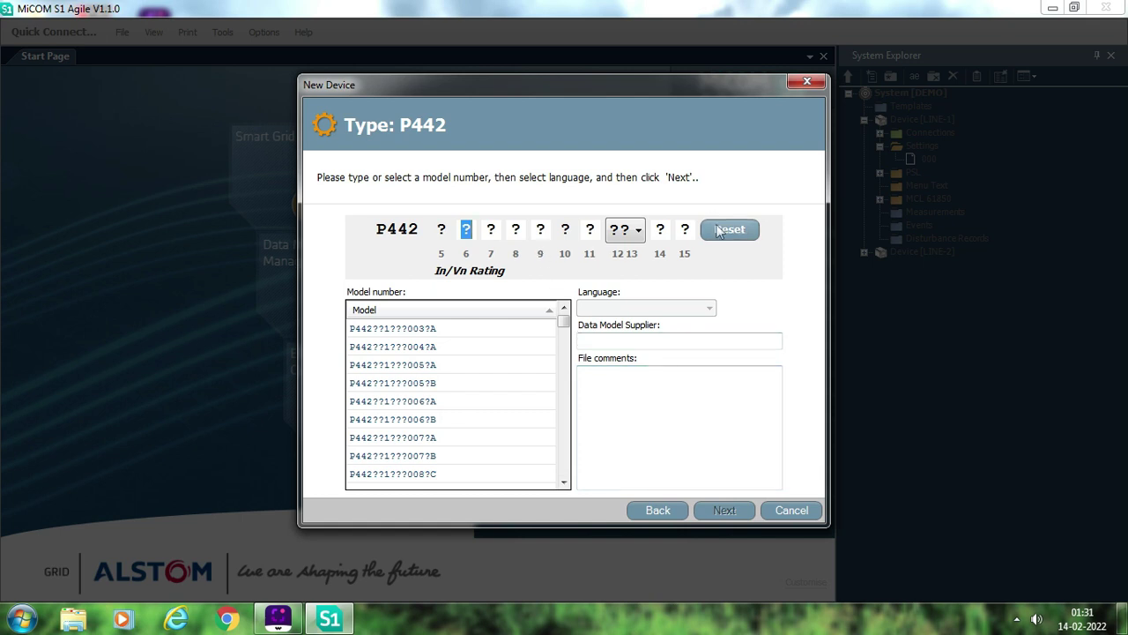
pyautogui.click(443, 327)
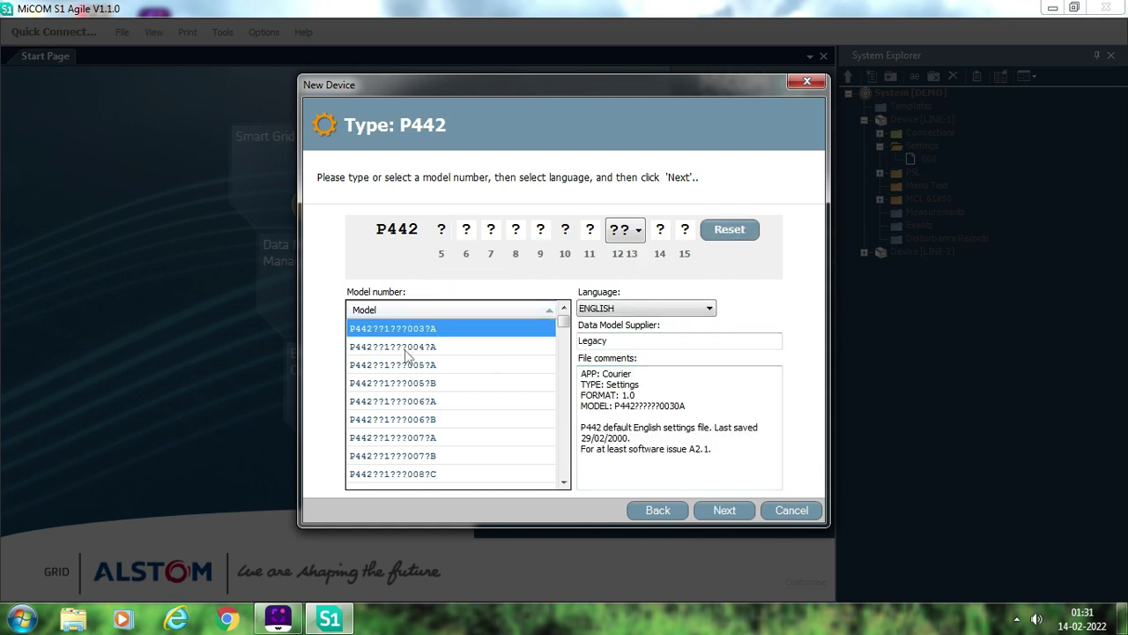
pyautogui.click(408, 365)
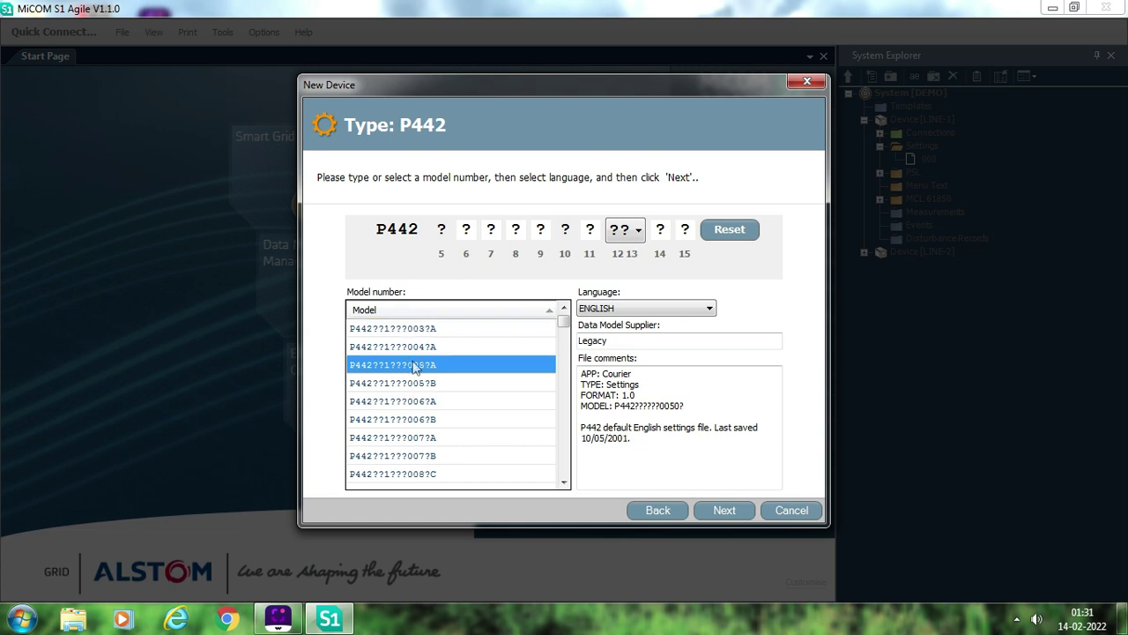
pyautogui.click(738, 515)
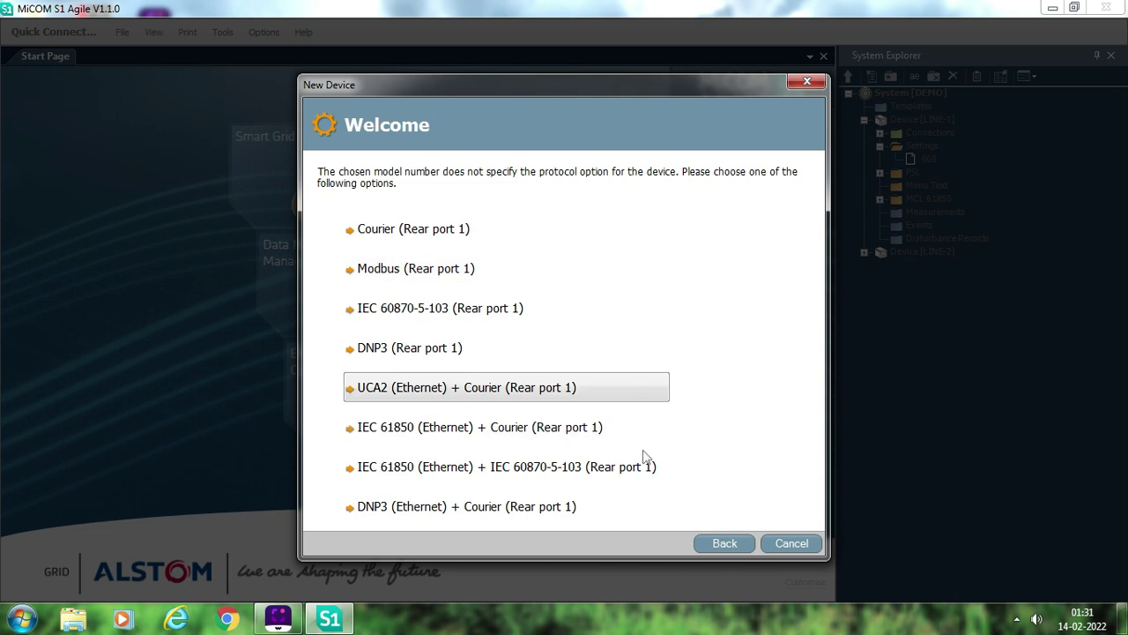
pyautogui.click(797, 545)
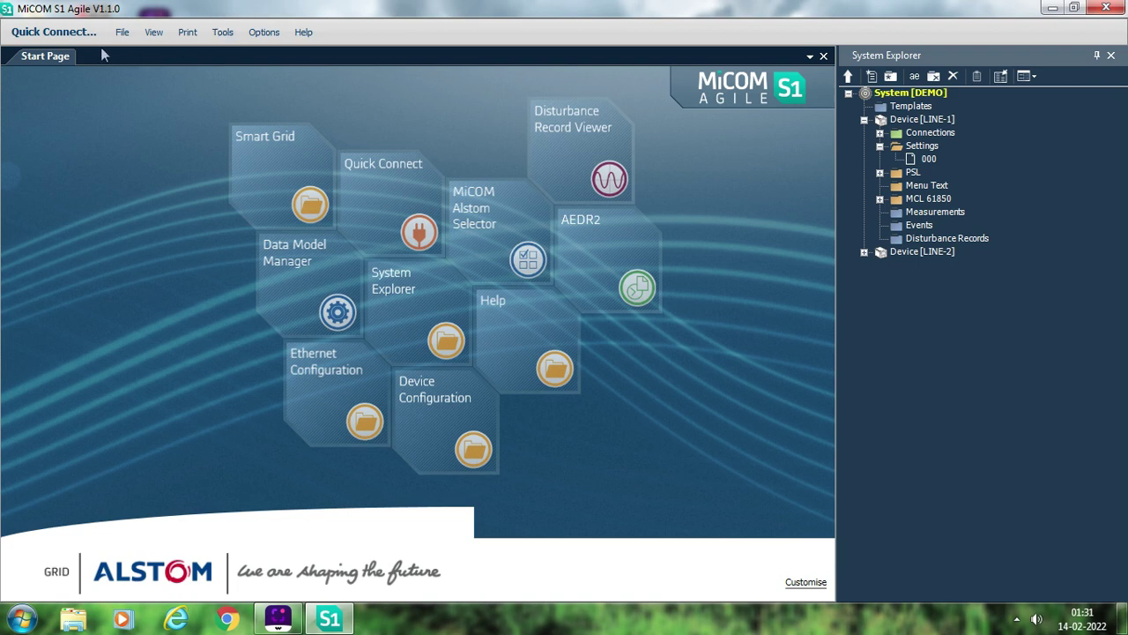
pyautogui.click(74, 37)
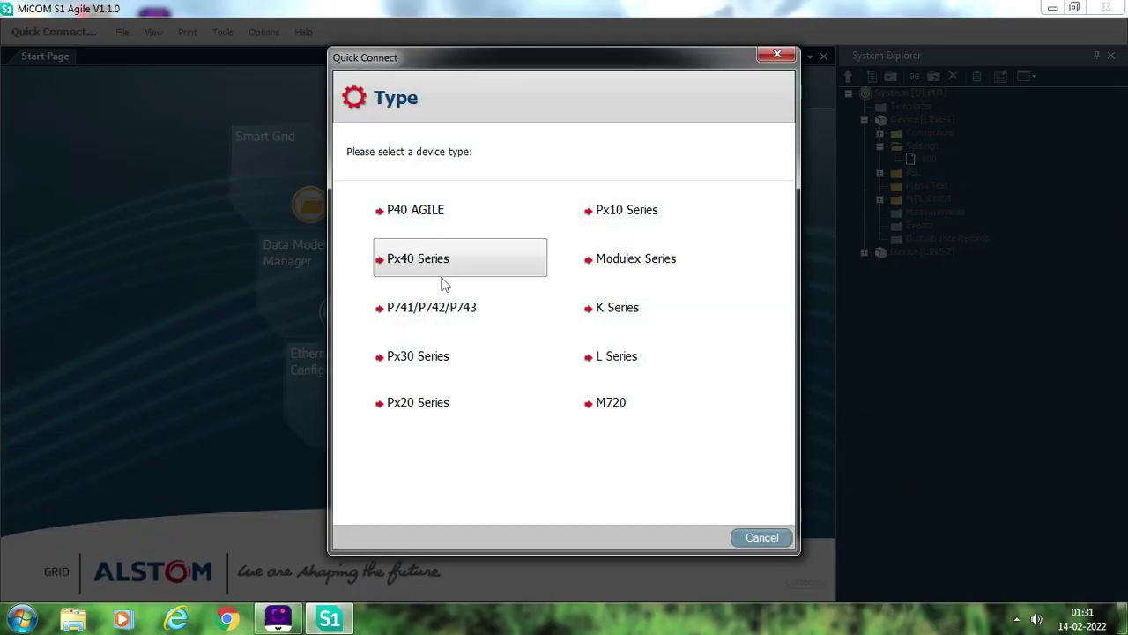
# Try a Px40 front-port connection on COM9, dismiss the 'Cannot open port' error, and cancel.
pyautogui.click(444, 264)
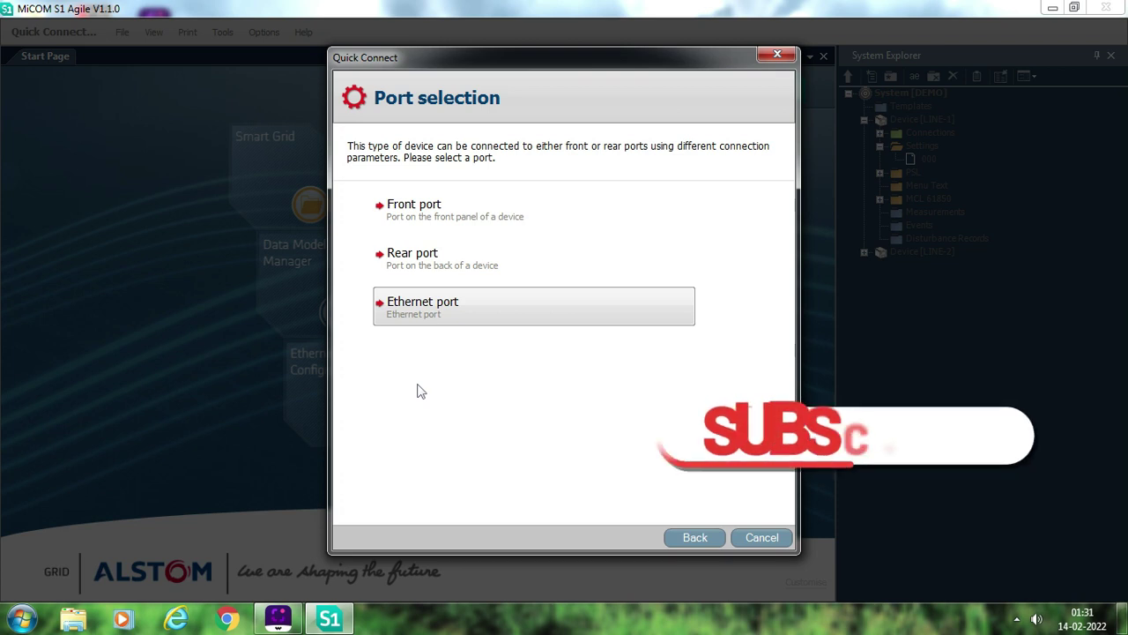
pyautogui.click(434, 230)
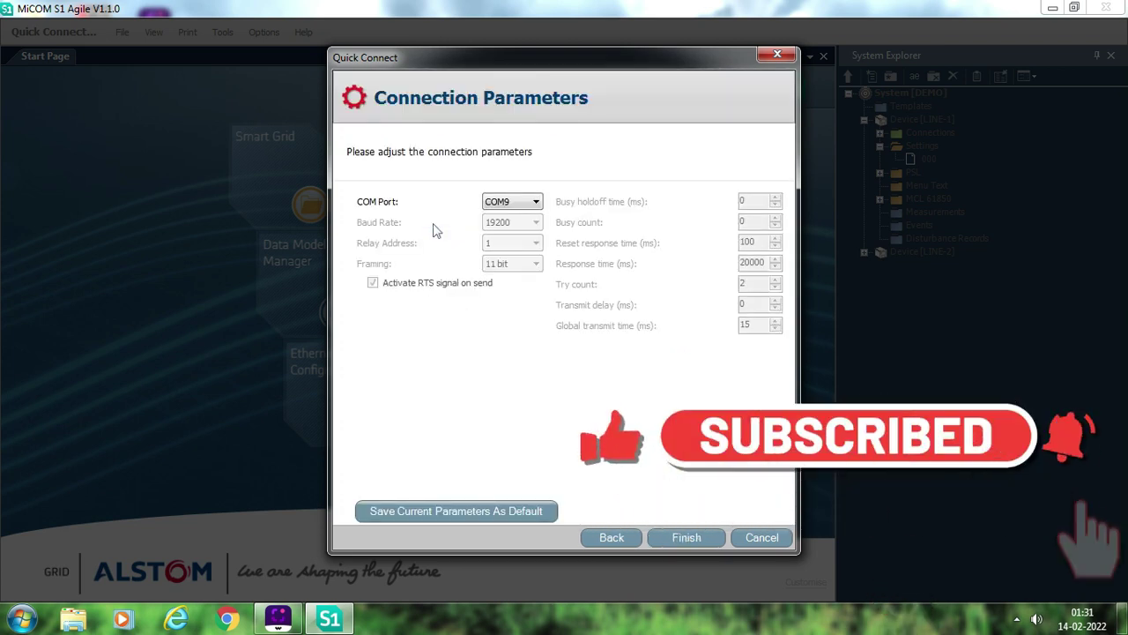
pyautogui.click(510, 203)
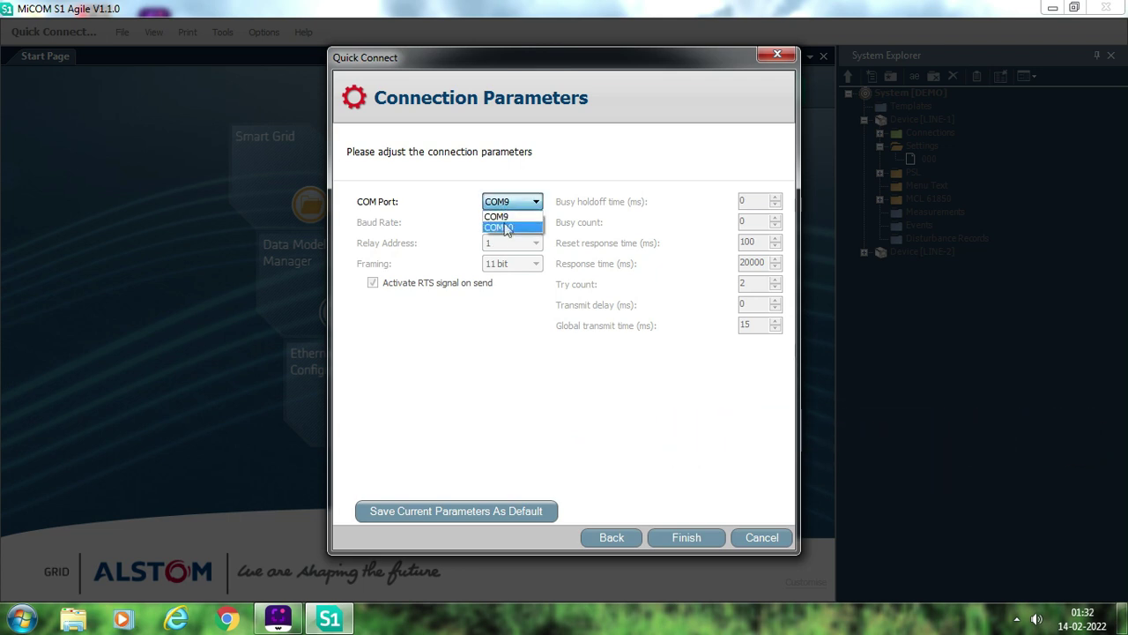
pyautogui.click(447, 351)
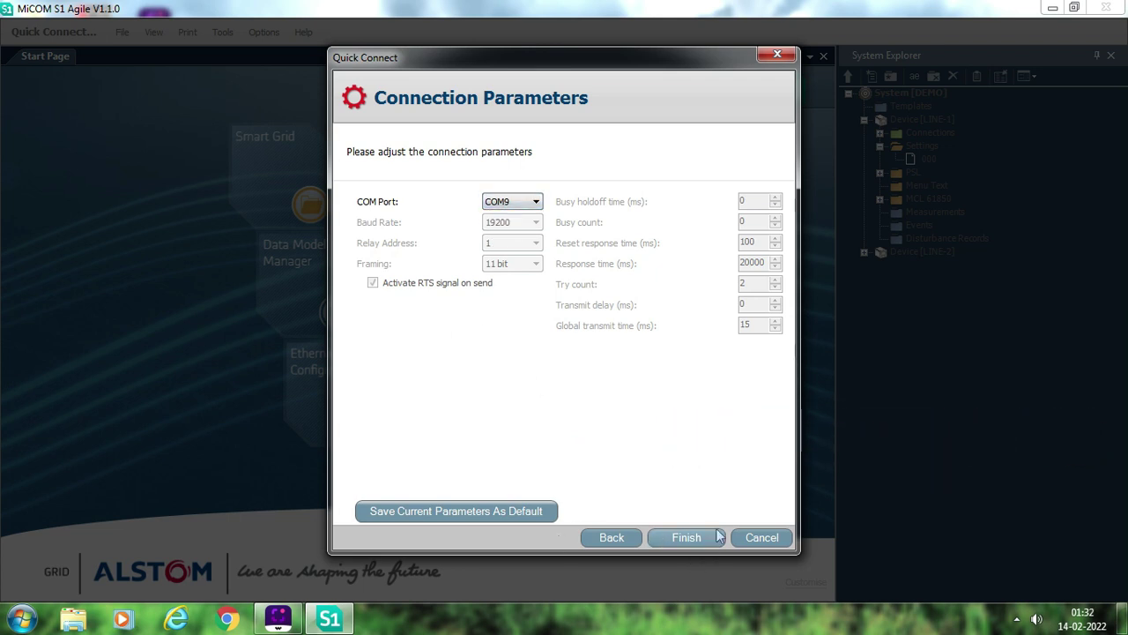
pyautogui.click(686, 537)
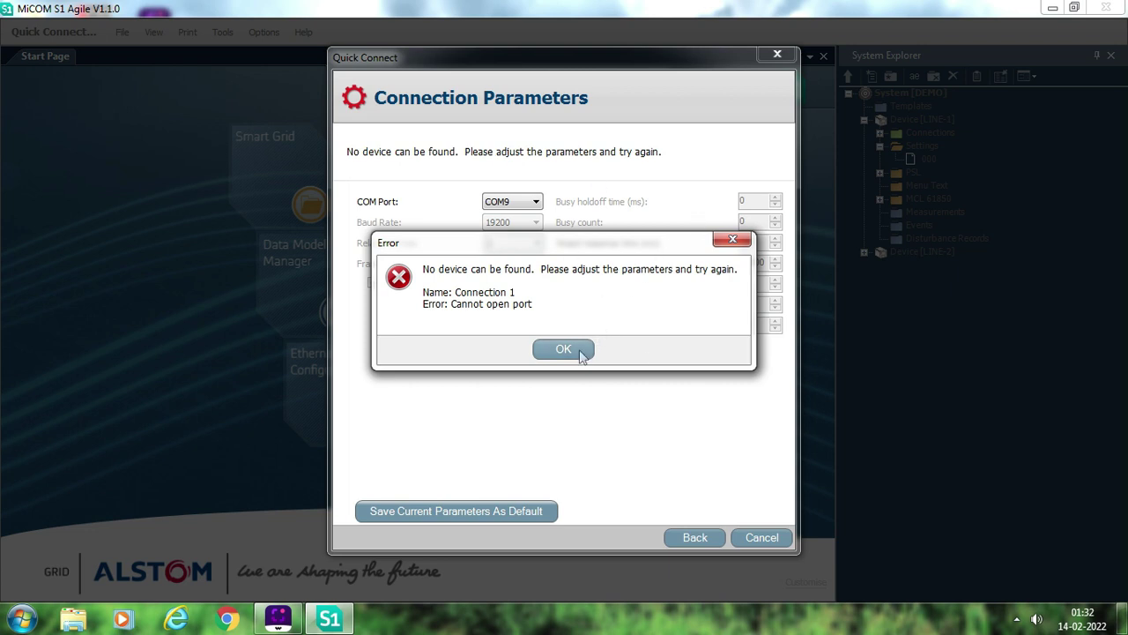
pyautogui.click(565, 353)
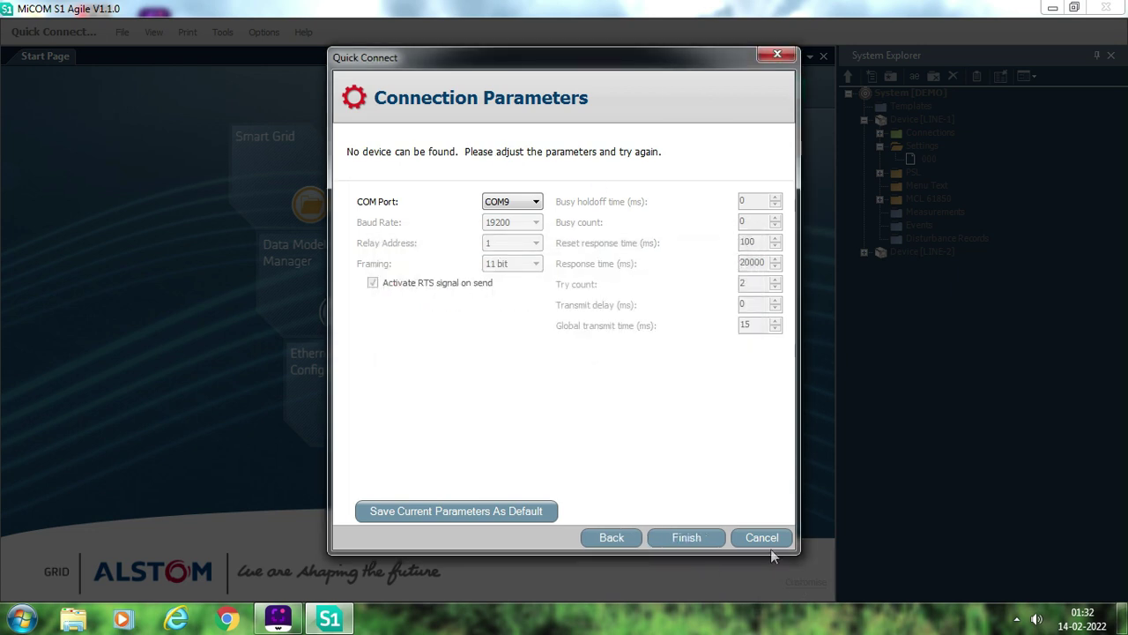
pyautogui.click(771, 539)
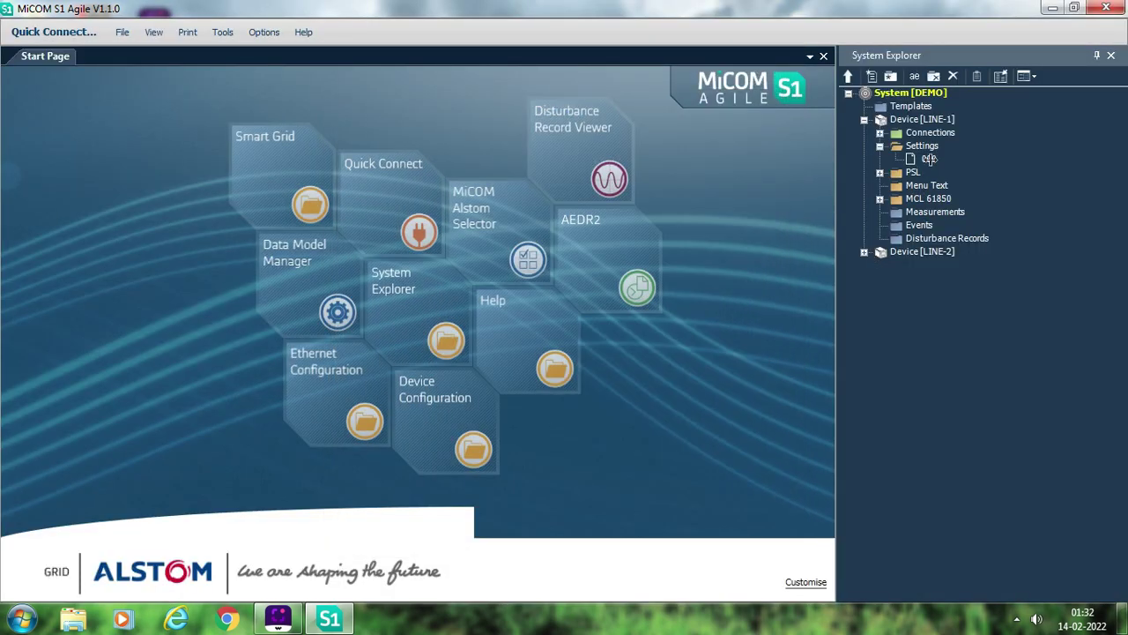
# Check the Settings, PSL and MCL 61850 folder menus, then open LINE-1's 000 settings file.
pyautogui.rightClick(924, 148)
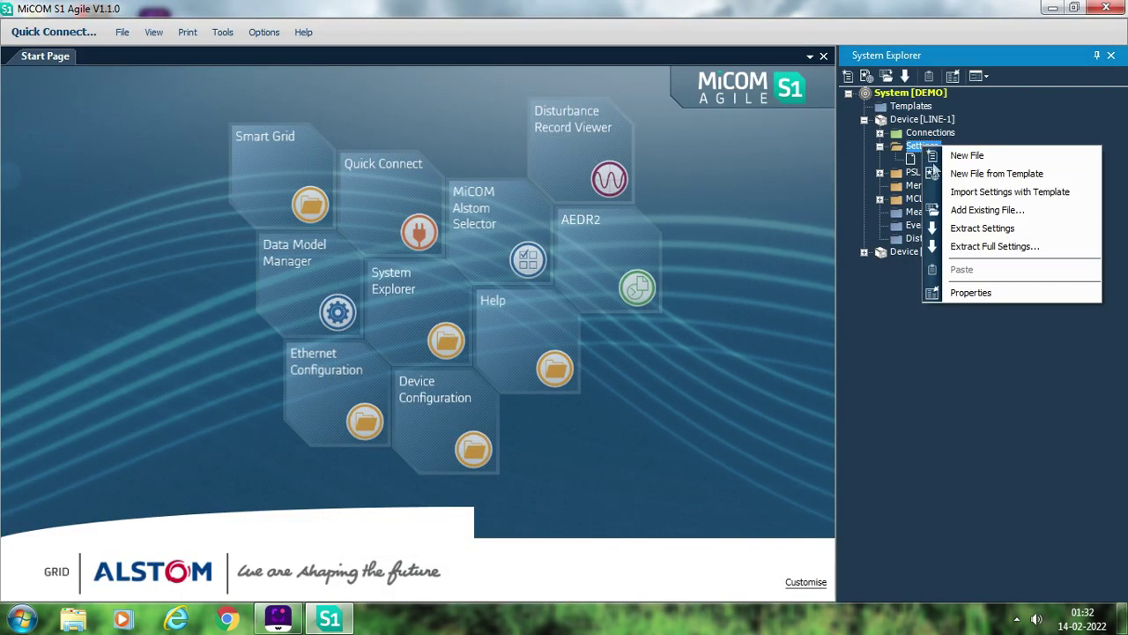
pyautogui.click(1014, 229)
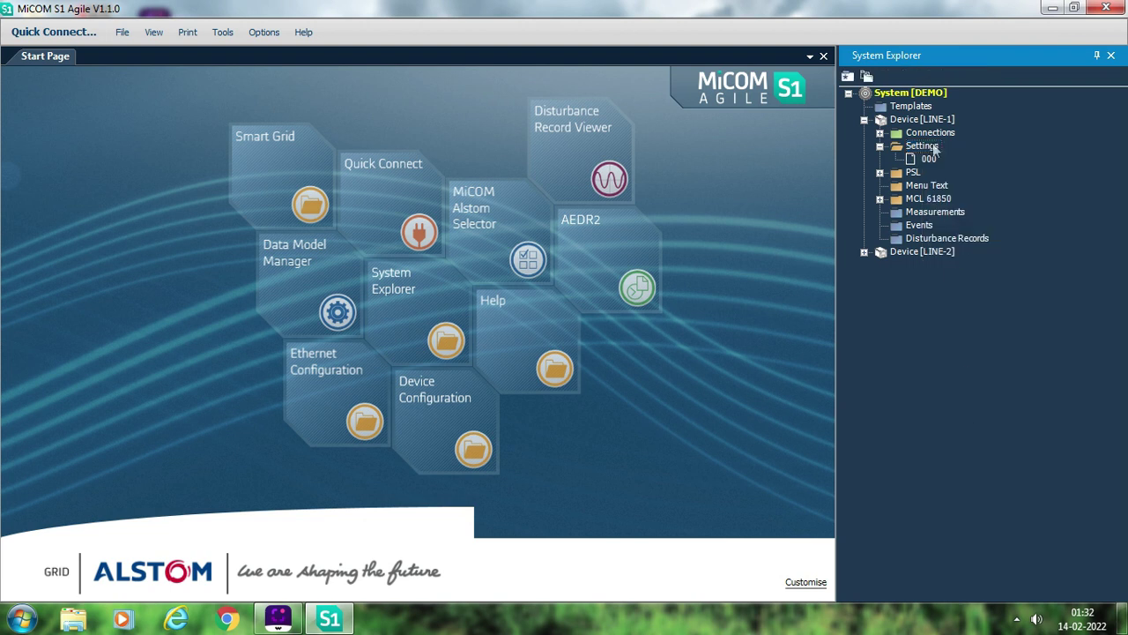
pyautogui.rightClick(911, 173)
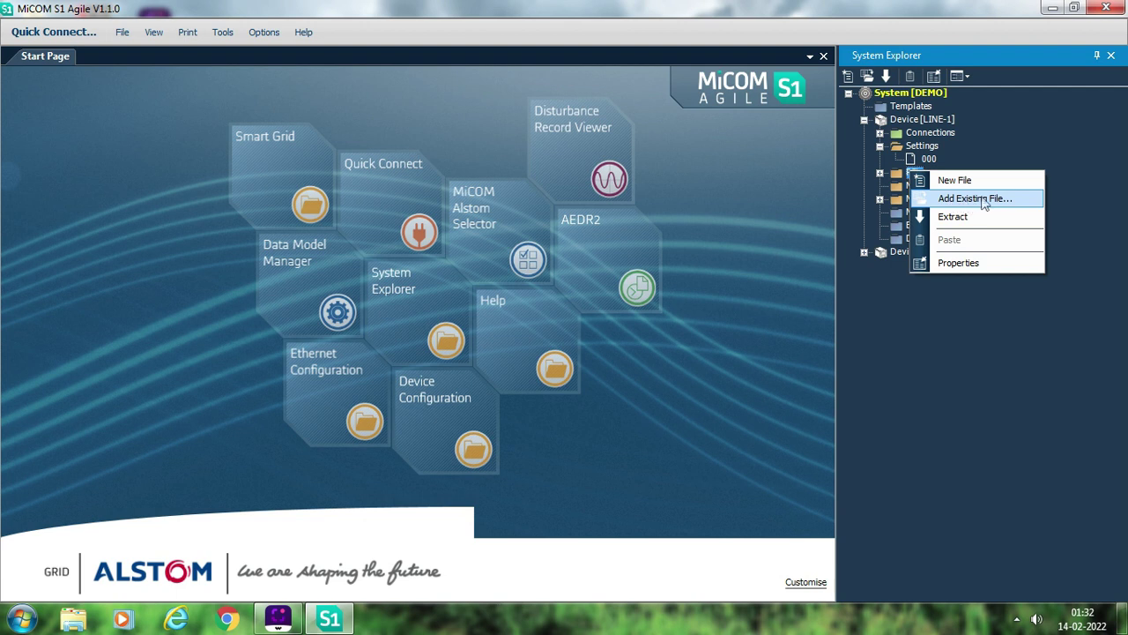
pyautogui.click(987, 416)
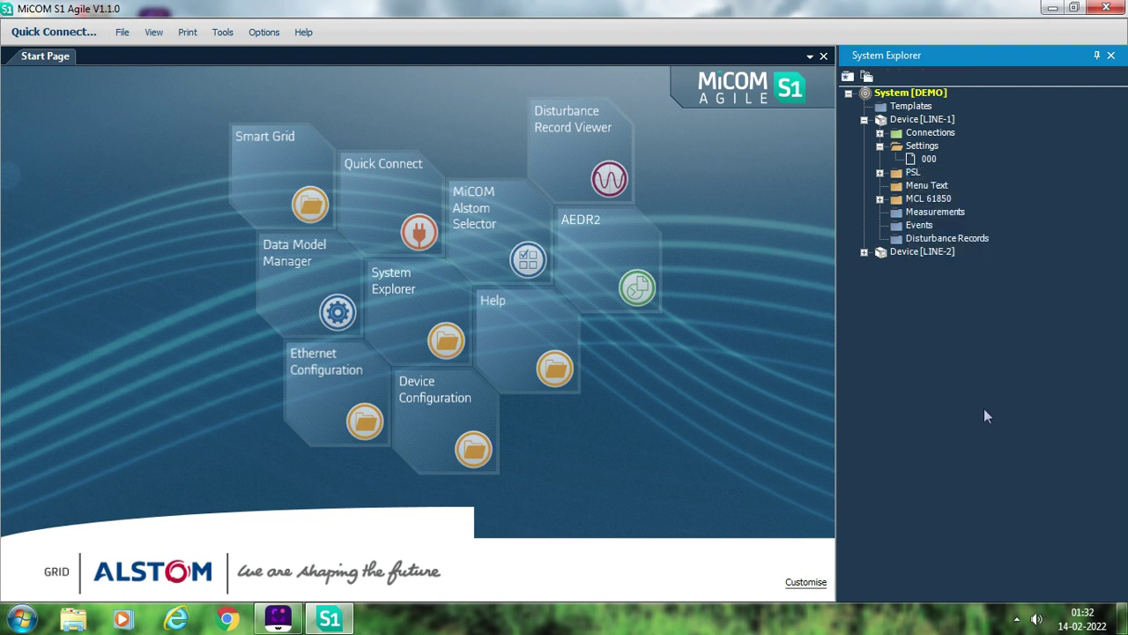
pyautogui.rightClick(914, 202)
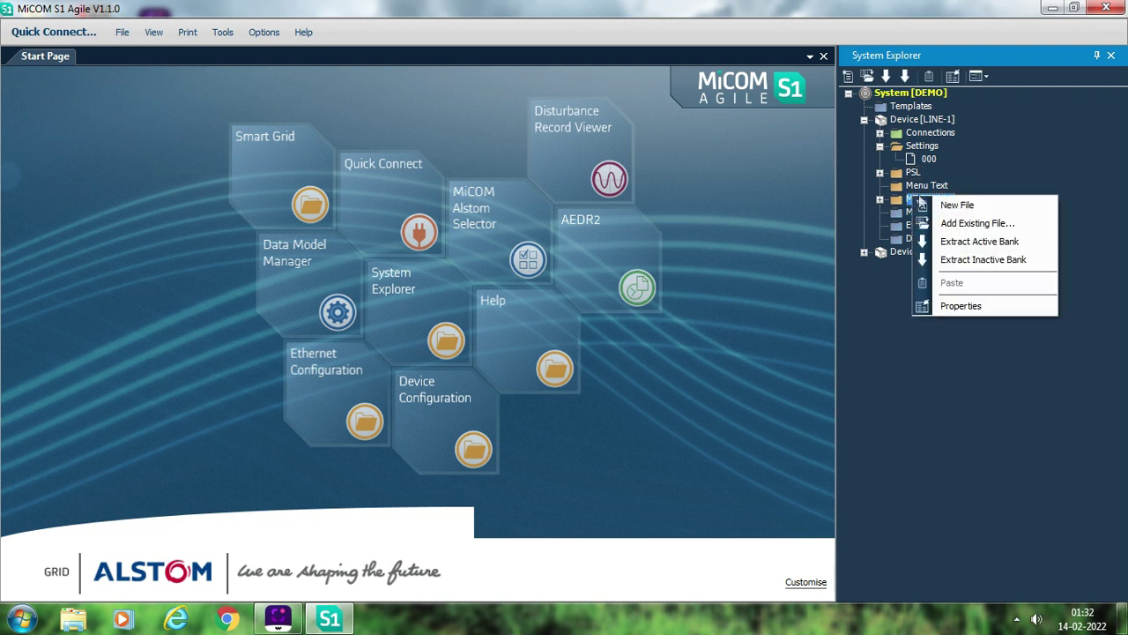
pyautogui.click(967, 227)
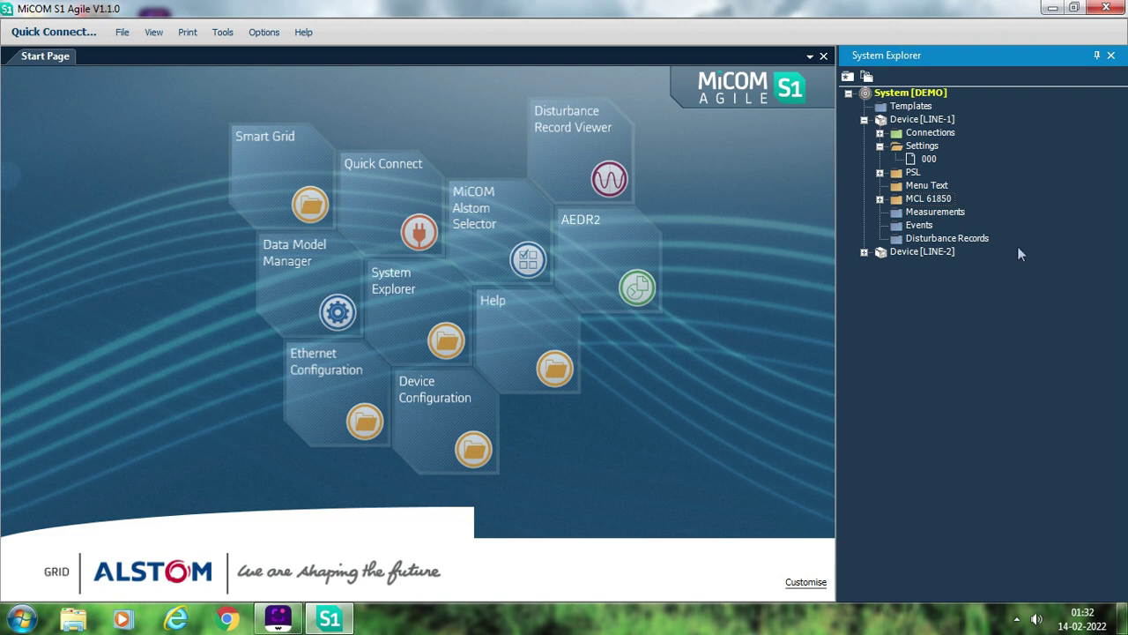
pyautogui.doubleClick(926, 161)
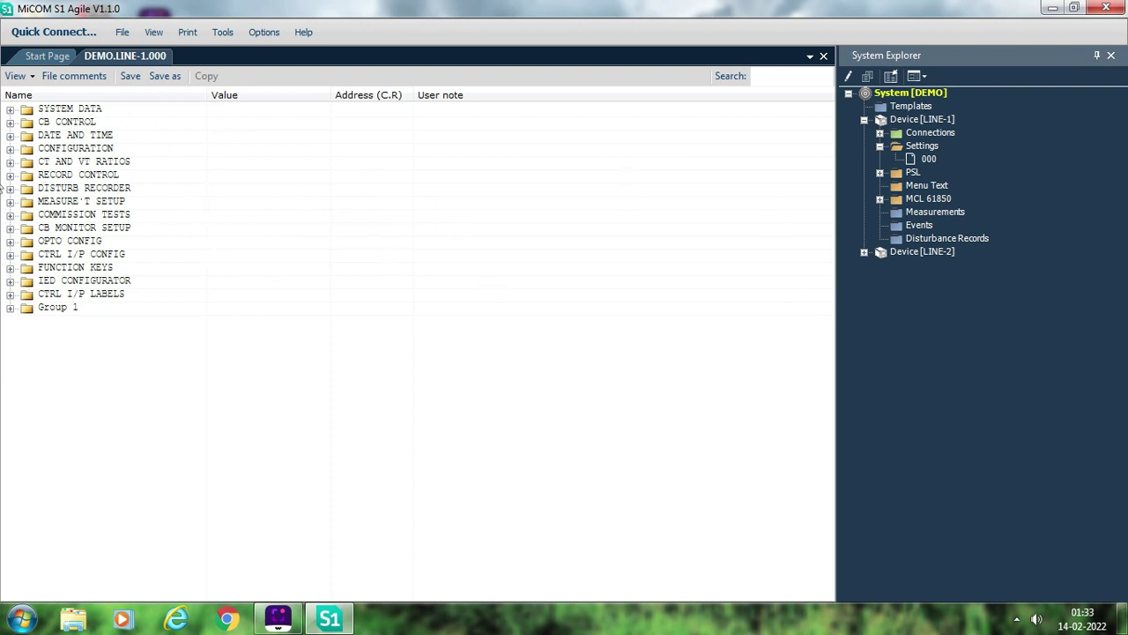
pyautogui.click(10, 110)
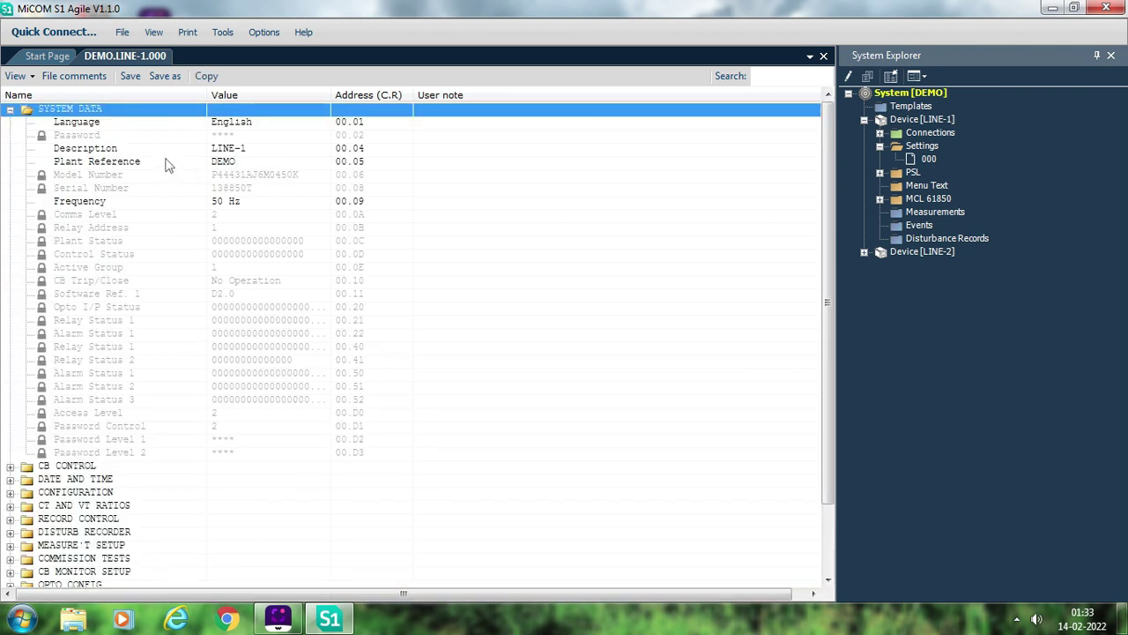
pyautogui.click(262, 150)
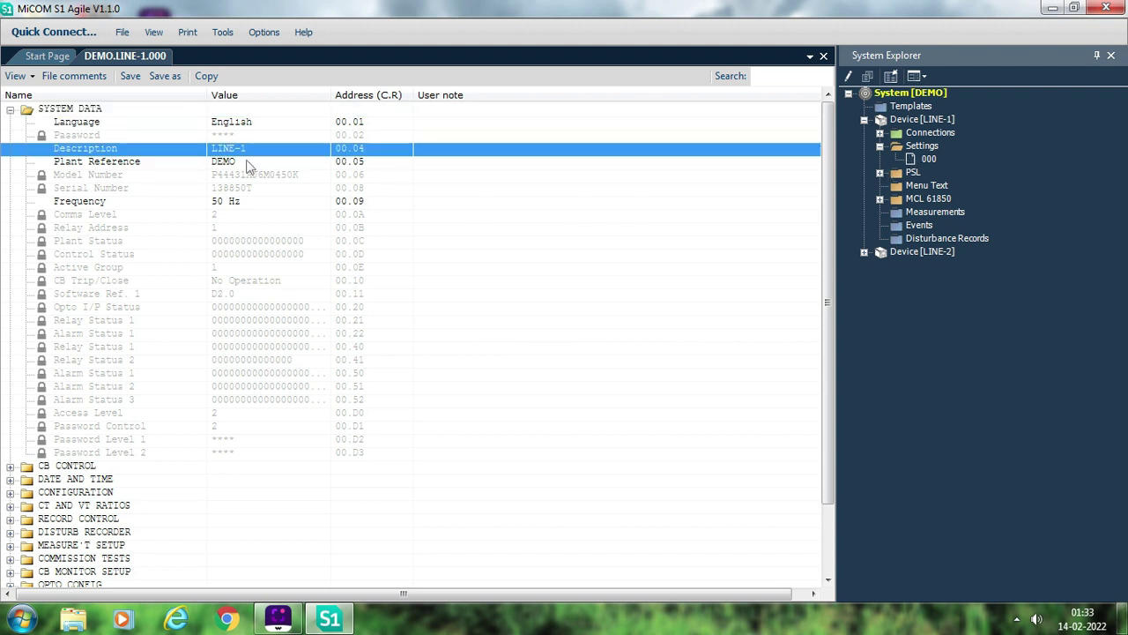
pyautogui.click(247, 164)
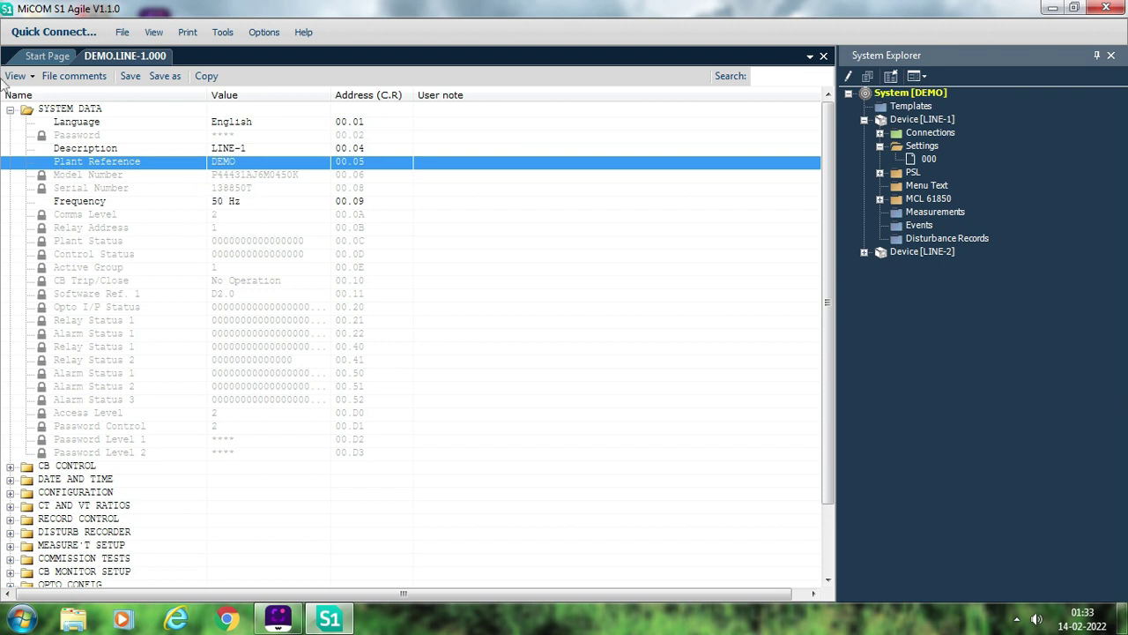
pyautogui.click(11, 111)
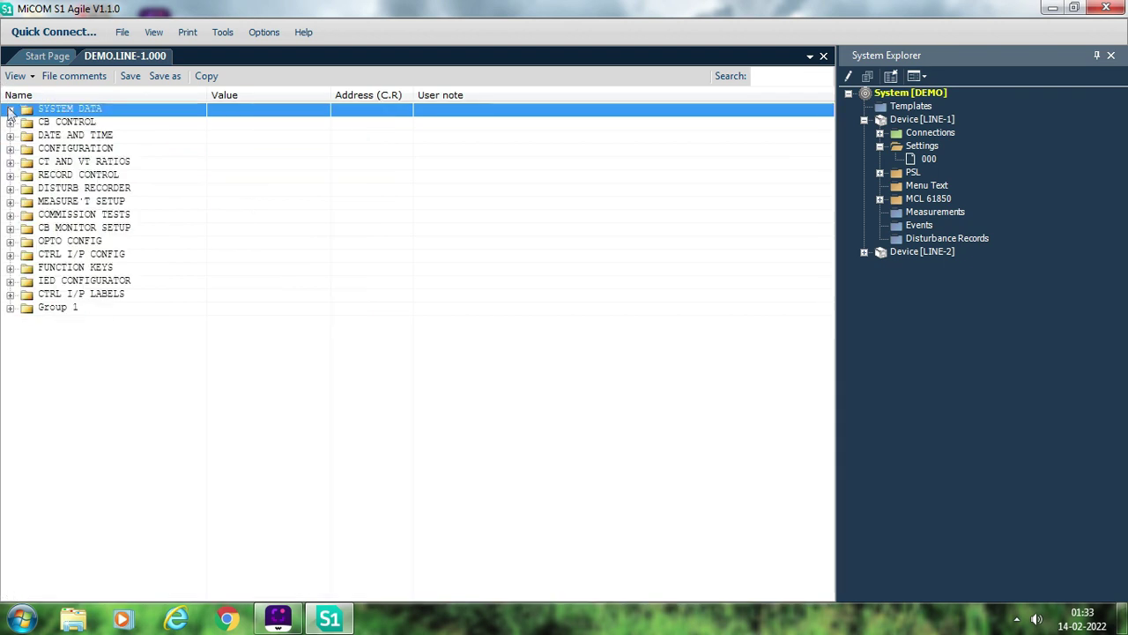
# Expand DATE AND TIME and select the DST Enable row, currently Disabled.
pyautogui.click(11, 123)
pyautogui.click(9, 123)
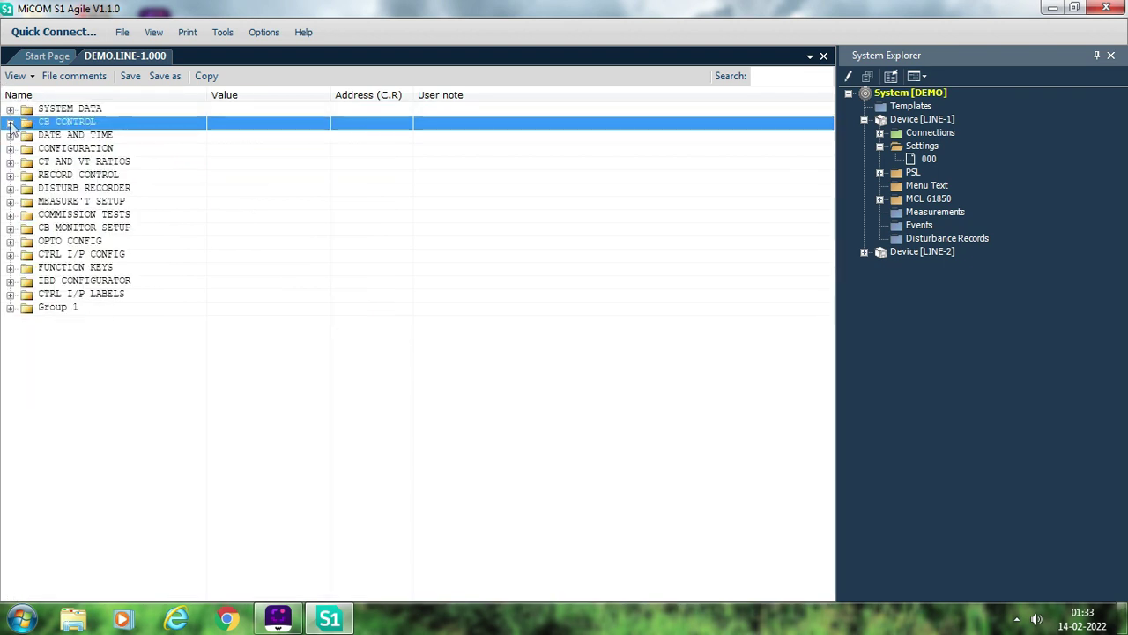
pyautogui.click(10, 136)
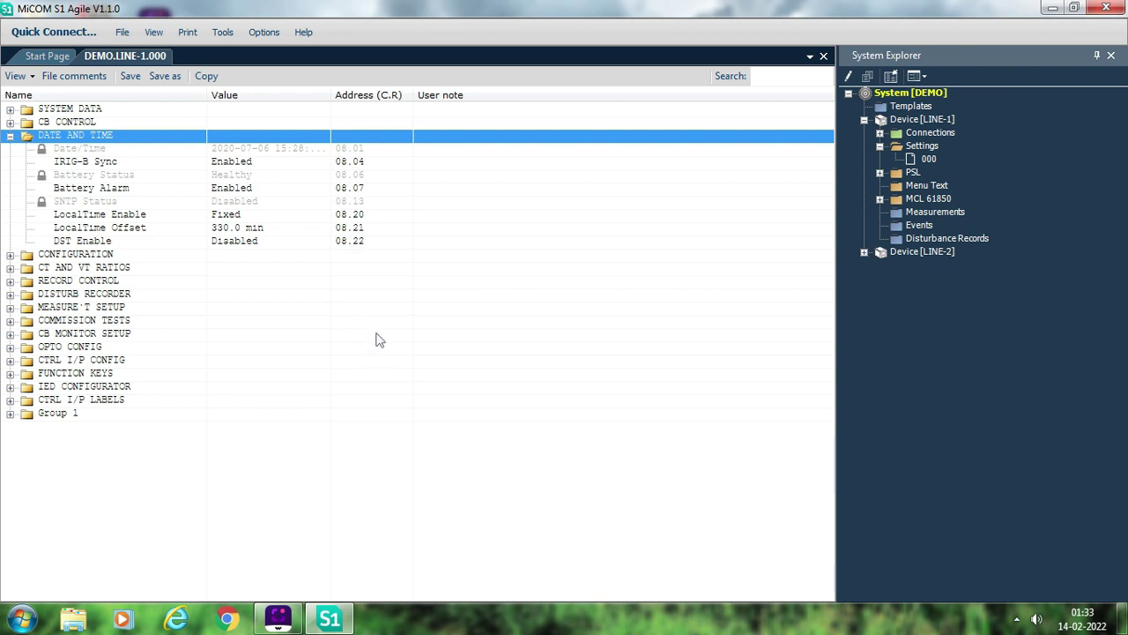
pyautogui.click(222, 233)
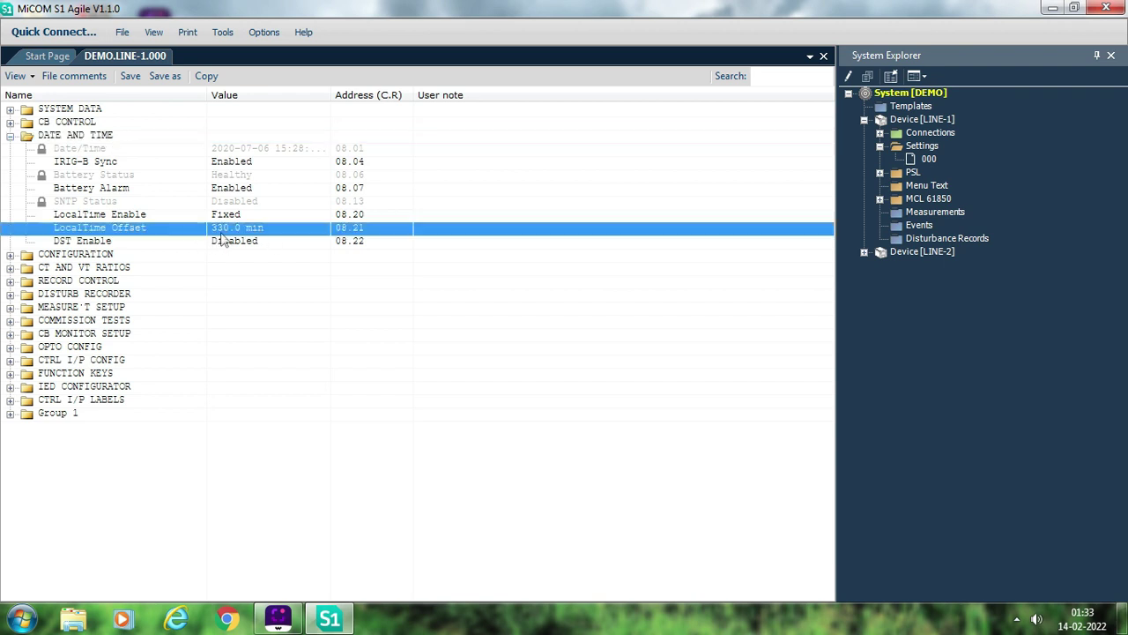
pyautogui.click(240, 246)
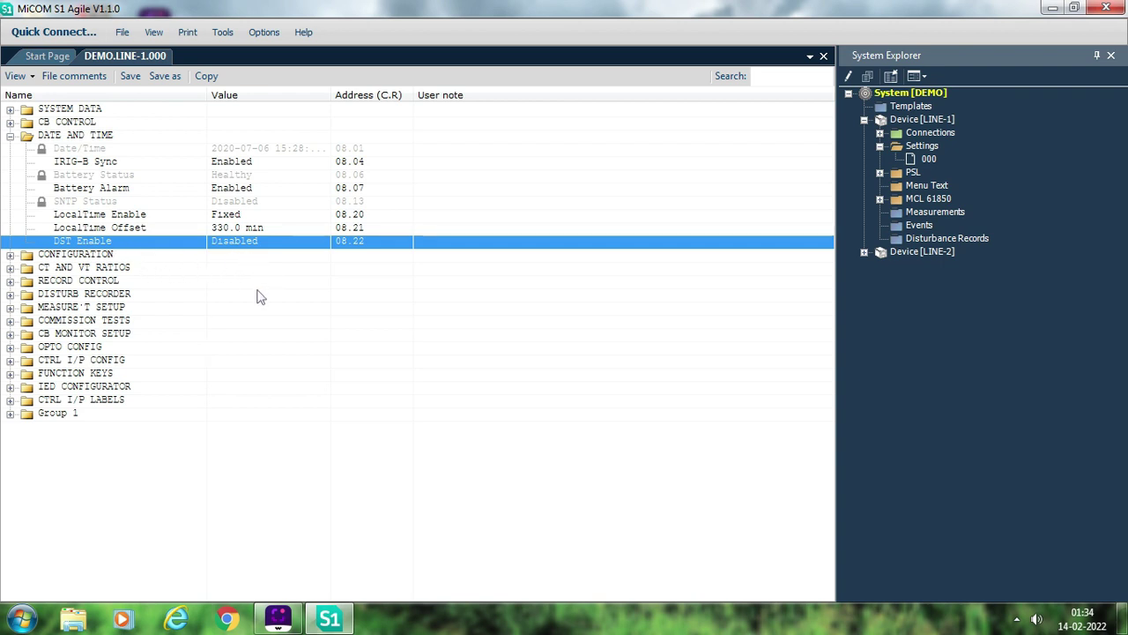
# Set DST Enable to Enabled, revealing the DST sub-settings.
pyautogui.doubleClick(267, 245)
pyautogui.click(493, 343)
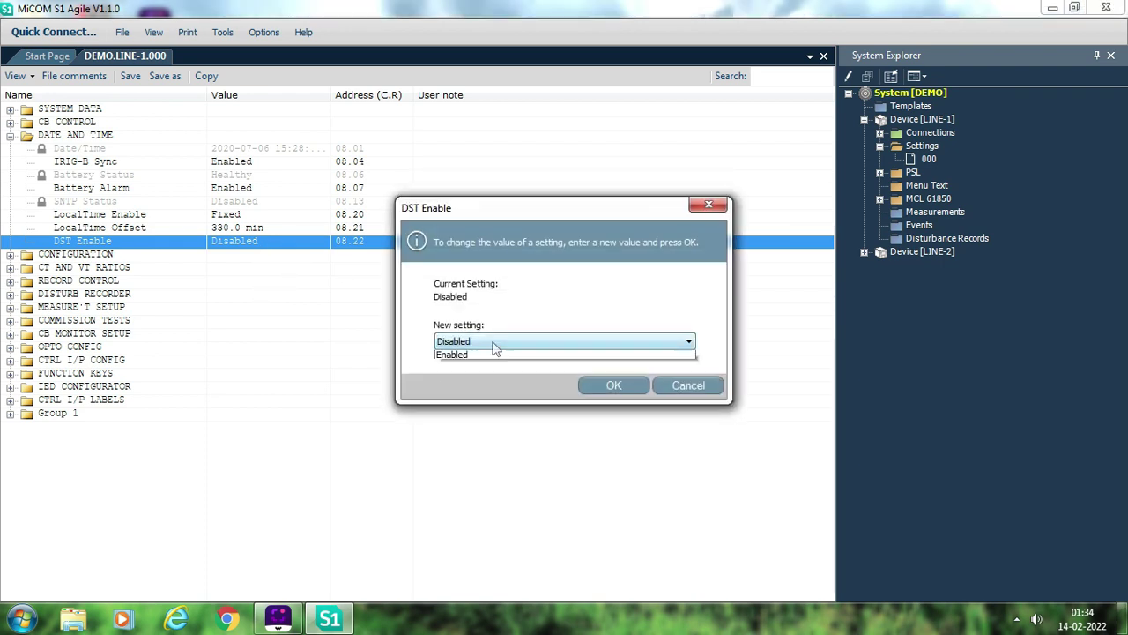
pyautogui.click(472, 366)
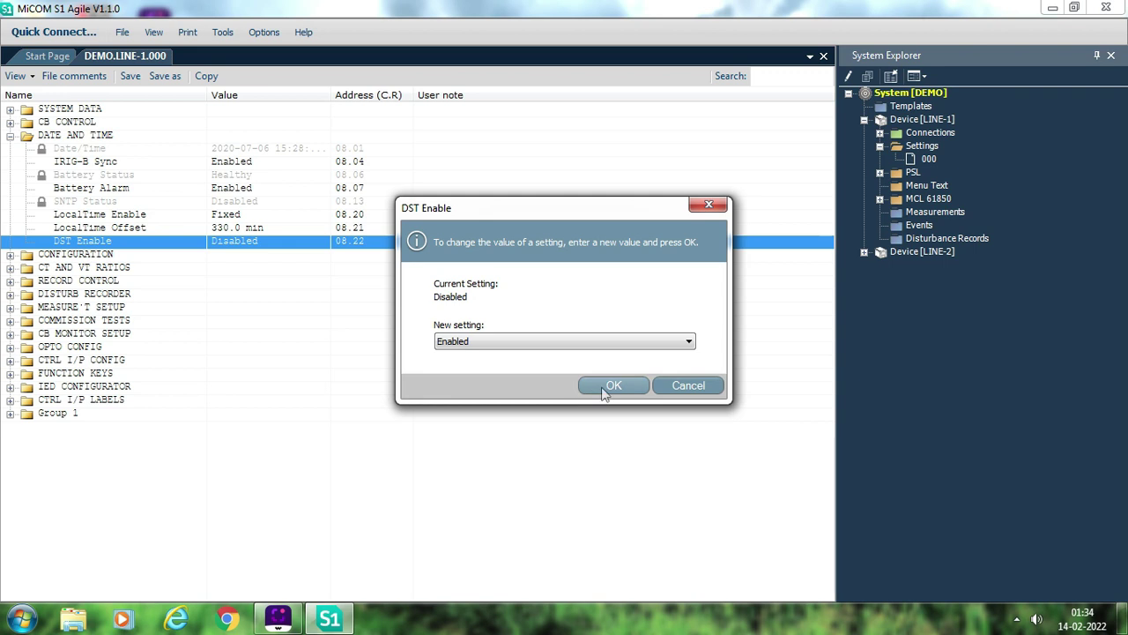
pyautogui.click(603, 386)
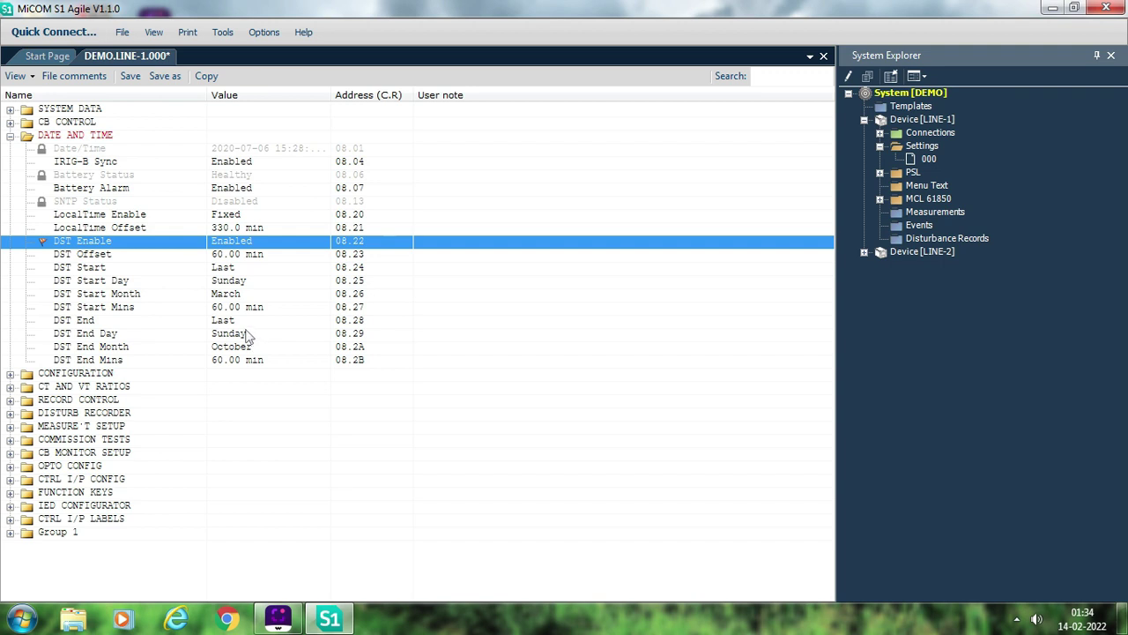
# Set DST Enable back to Disabled.
pyautogui.doubleClick(262, 250)
pyautogui.click(520, 345)
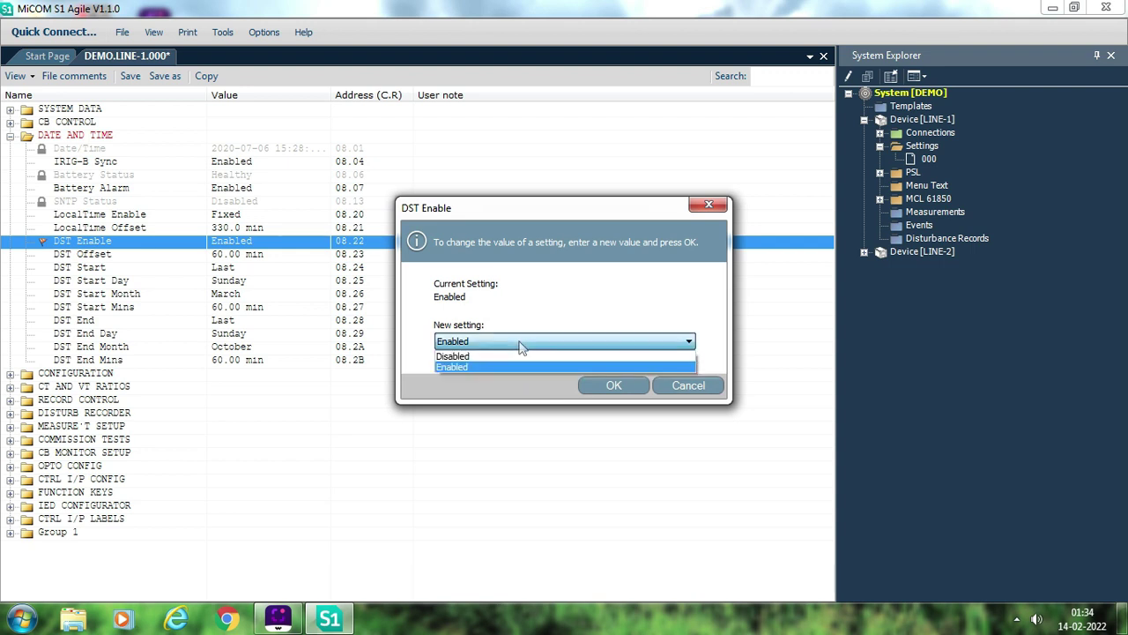
pyautogui.click(473, 357)
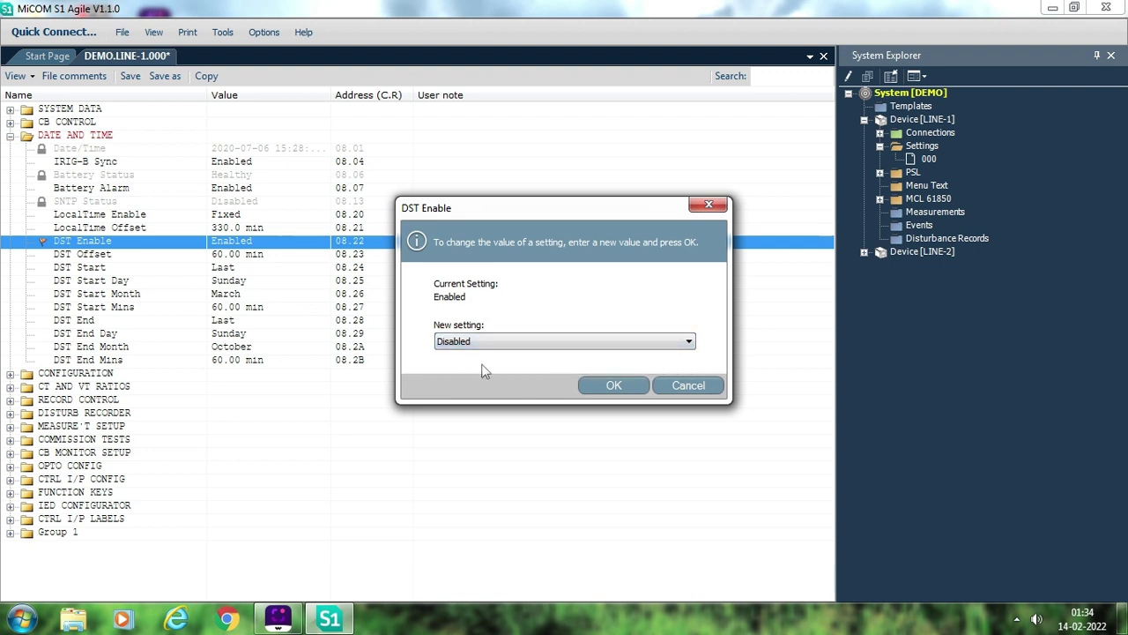
pyautogui.click(611, 387)
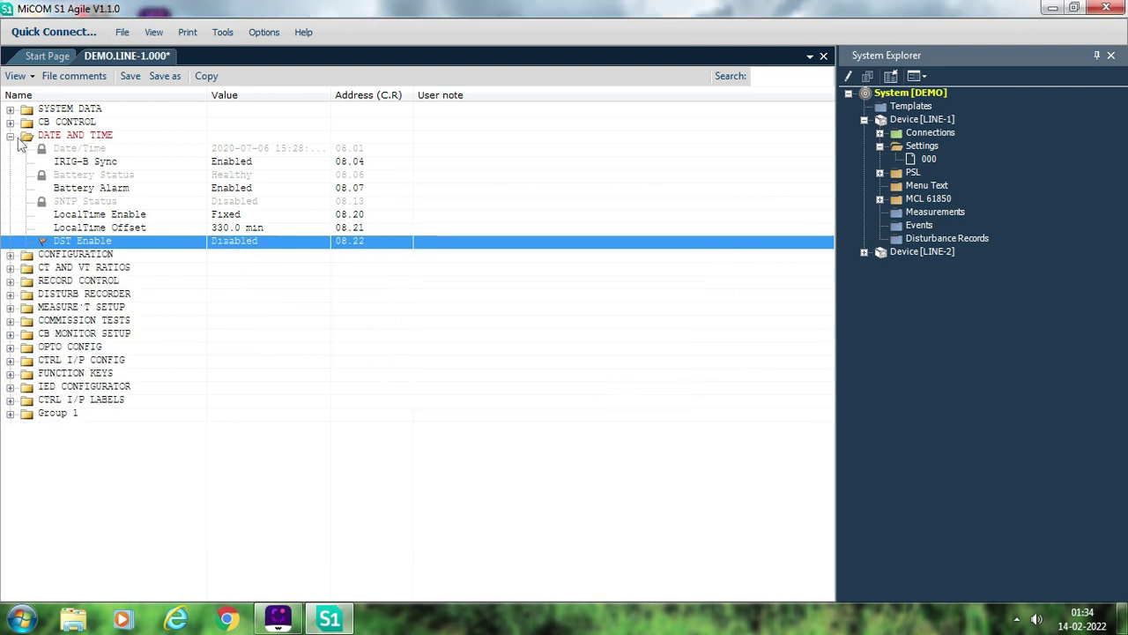
# Collapse DATE AND TIME and browse the CONFIGURATION entries from Setting Group 1 to Setting Values.
pyautogui.click(9, 137)
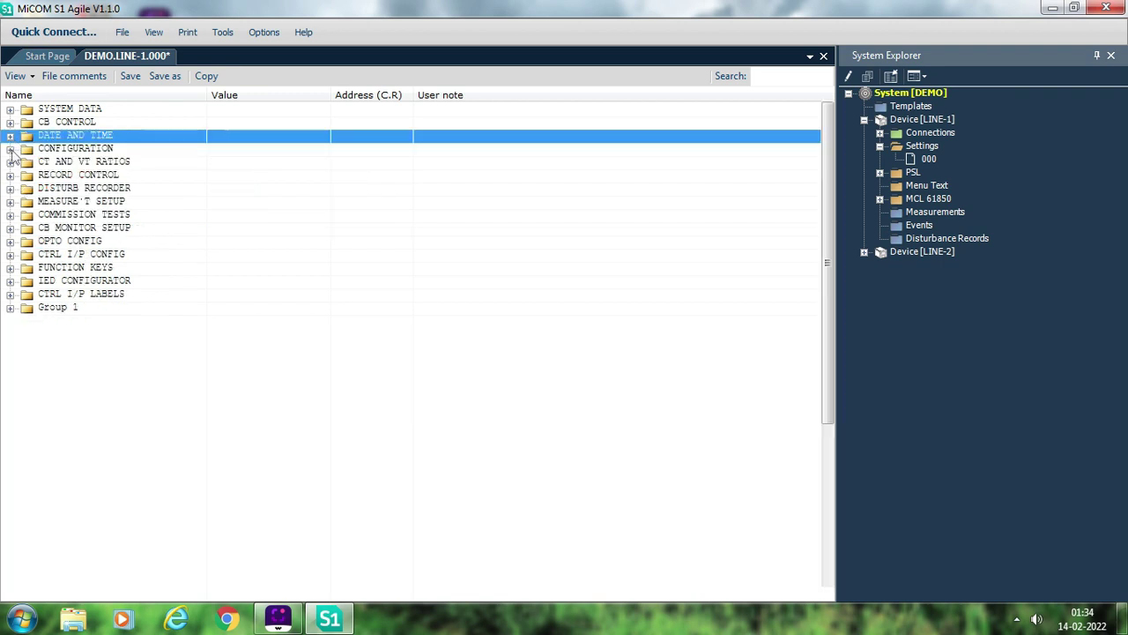
pyautogui.click(9, 150)
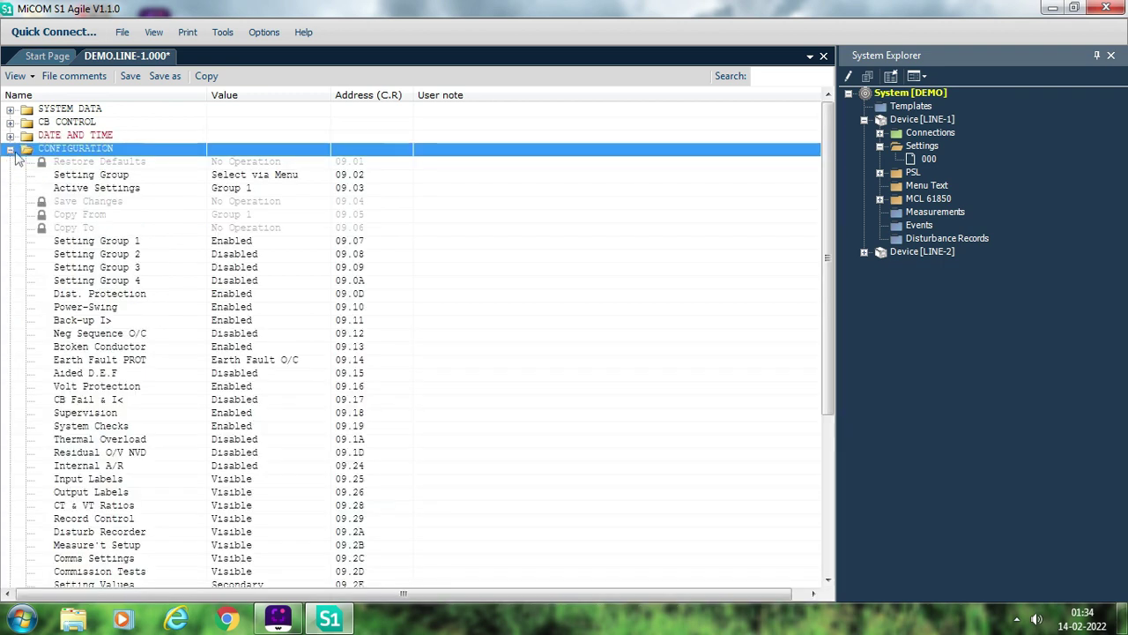
pyautogui.click(268, 244)
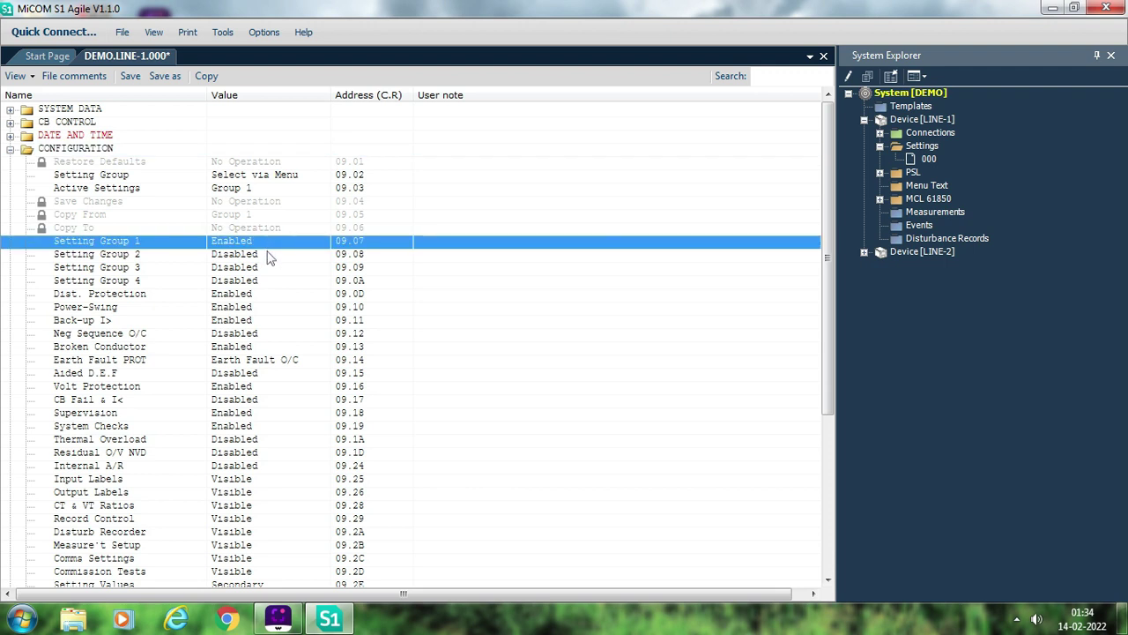
pyautogui.click(269, 254)
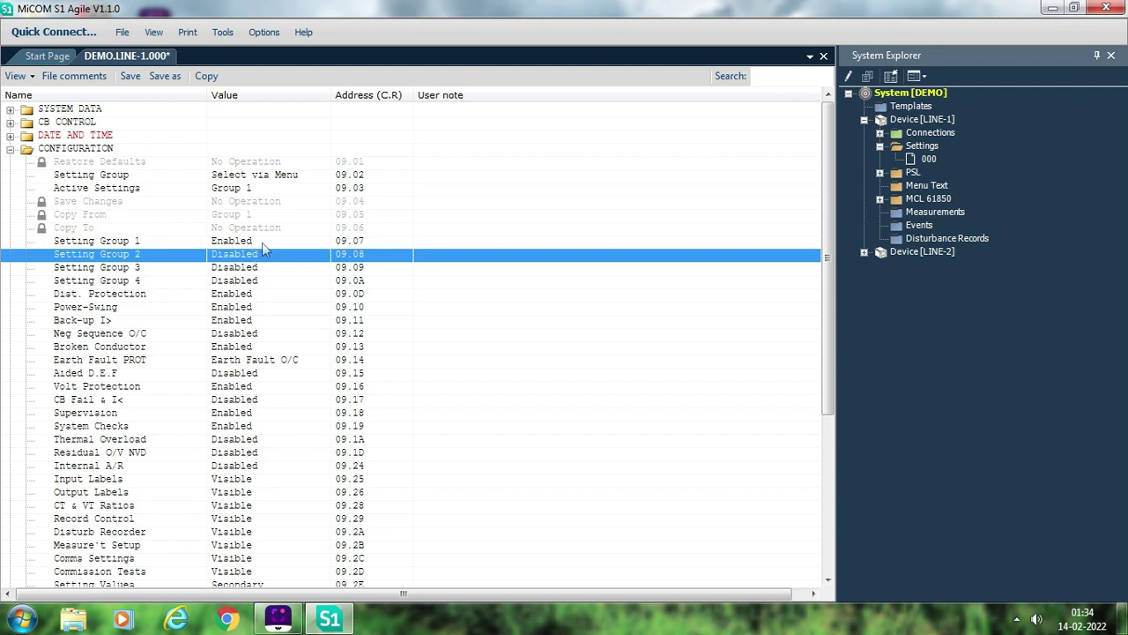
pyautogui.click(262, 241)
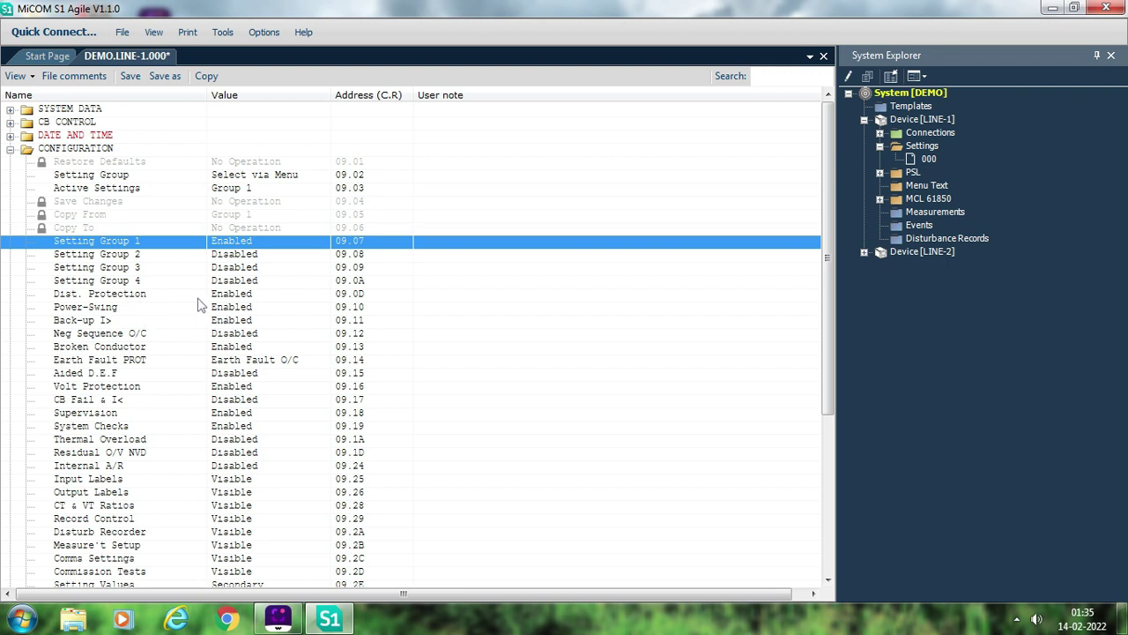
pyautogui.click(224, 300)
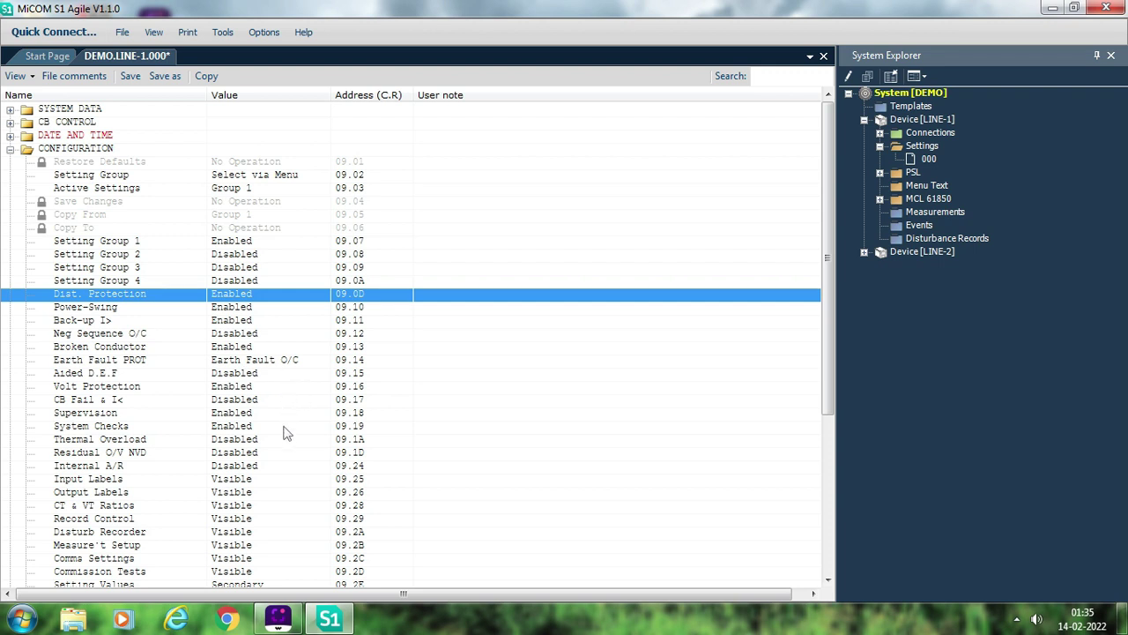
pyautogui.click(253, 450)
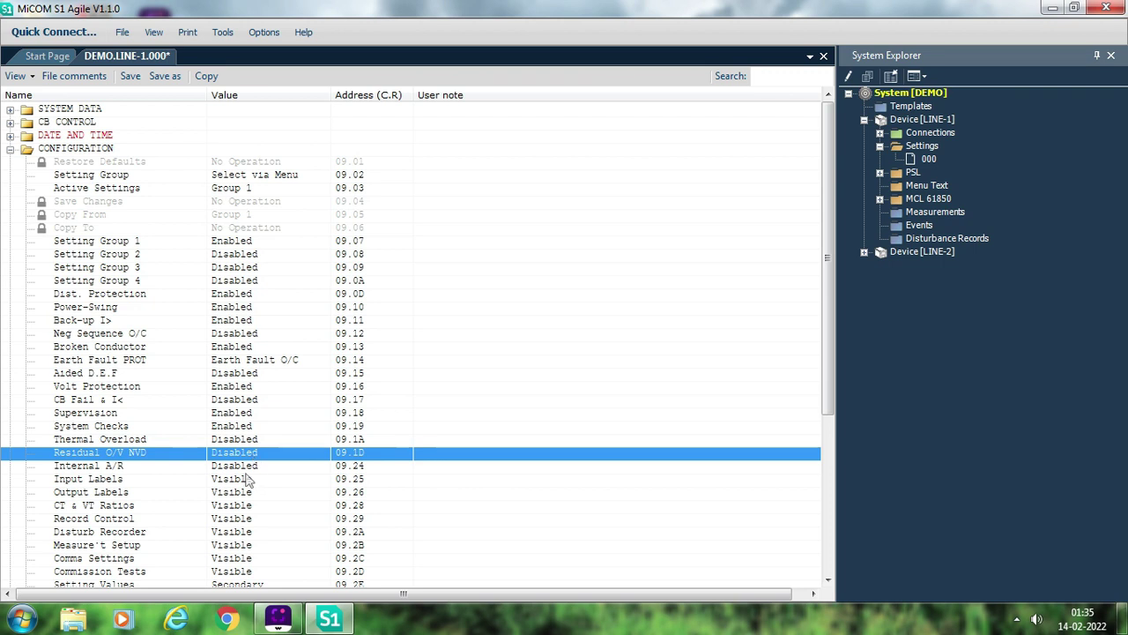
pyautogui.click(247, 471)
pyautogui.press('Down')
pyautogui.press('Down')
pyautogui.press('Down')
pyautogui.press('Down')
pyautogui.press('Down')
pyautogui.press('Down')
pyautogui.press('Down')
pyautogui.press('Down')
pyautogui.press('Down')
pyautogui.press('Down')
pyautogui.press('Down')
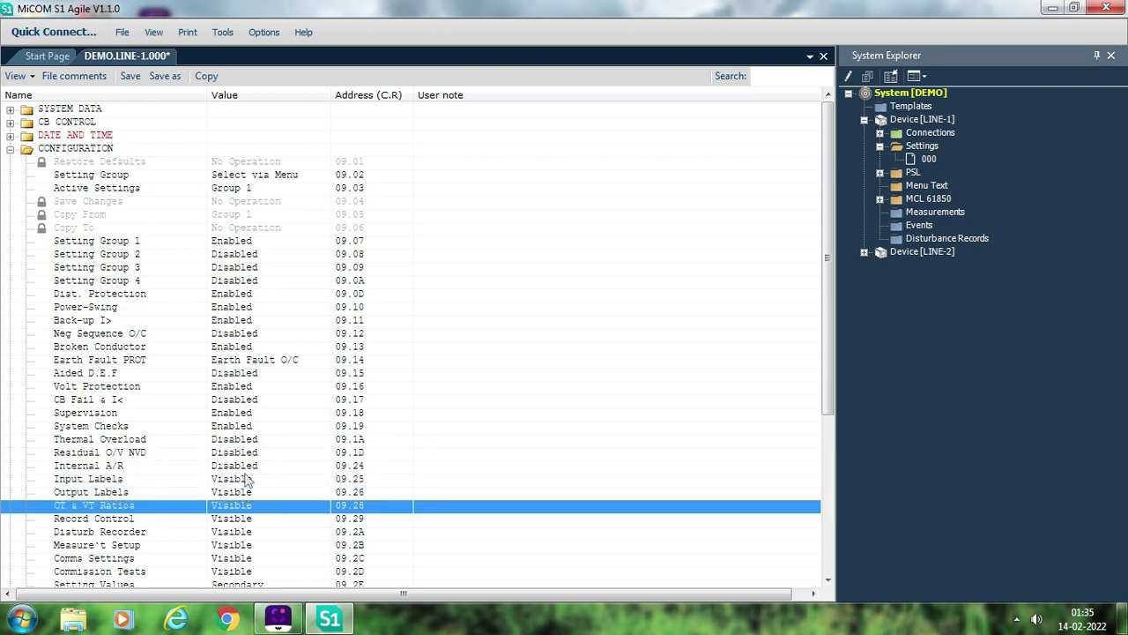
pyautogui.press('Up')
pyautogui.press('Up')
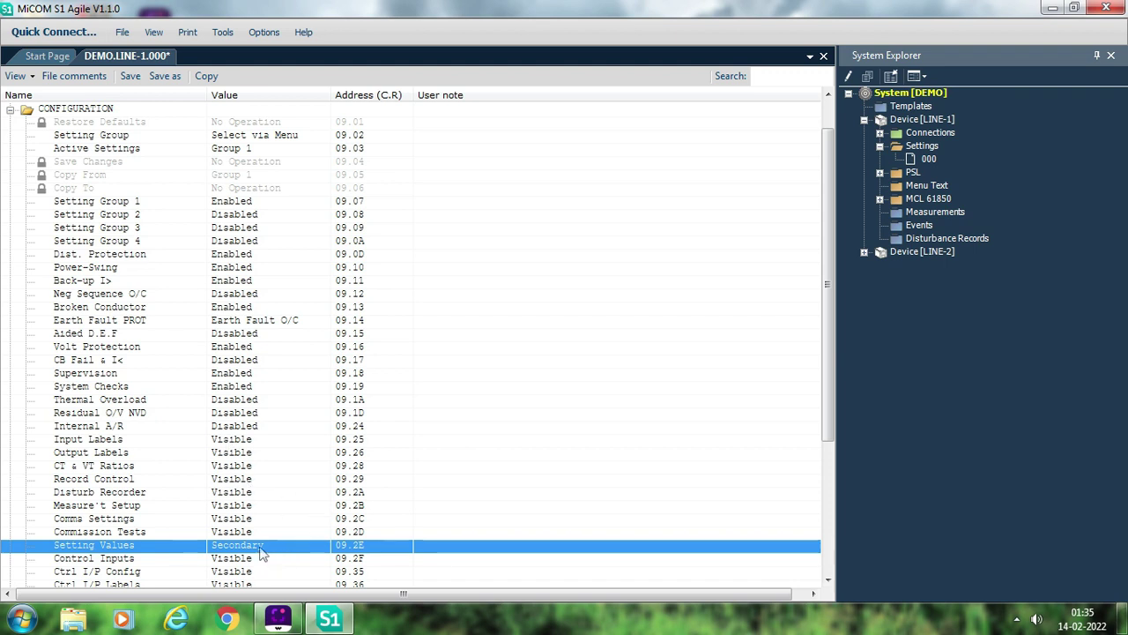
# Leave Setting Values at Secondary without changes, then collapse CONFIGURATION.
pyautogui.doubleClick(261, 548)
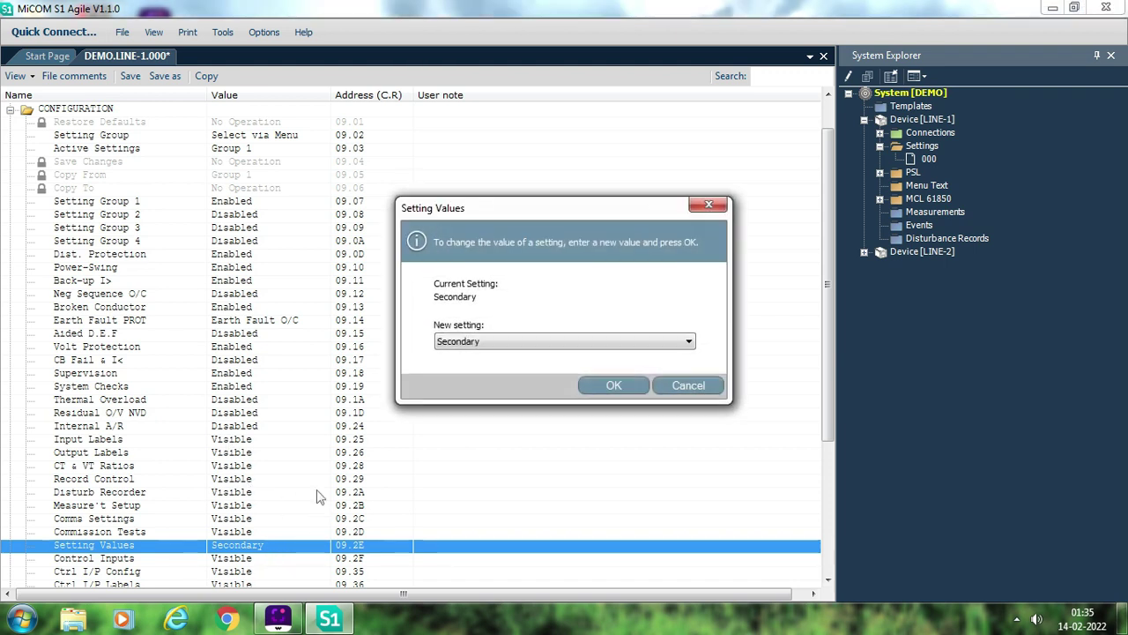
pyautogui.click(557, 343)
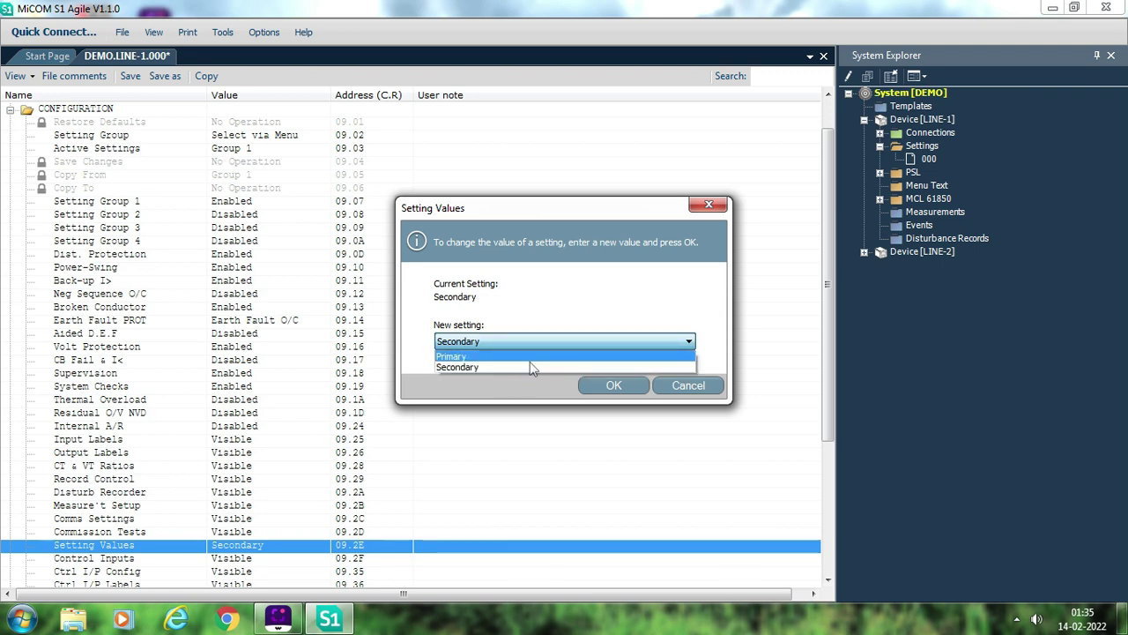
pyautogui.click(712, 394)
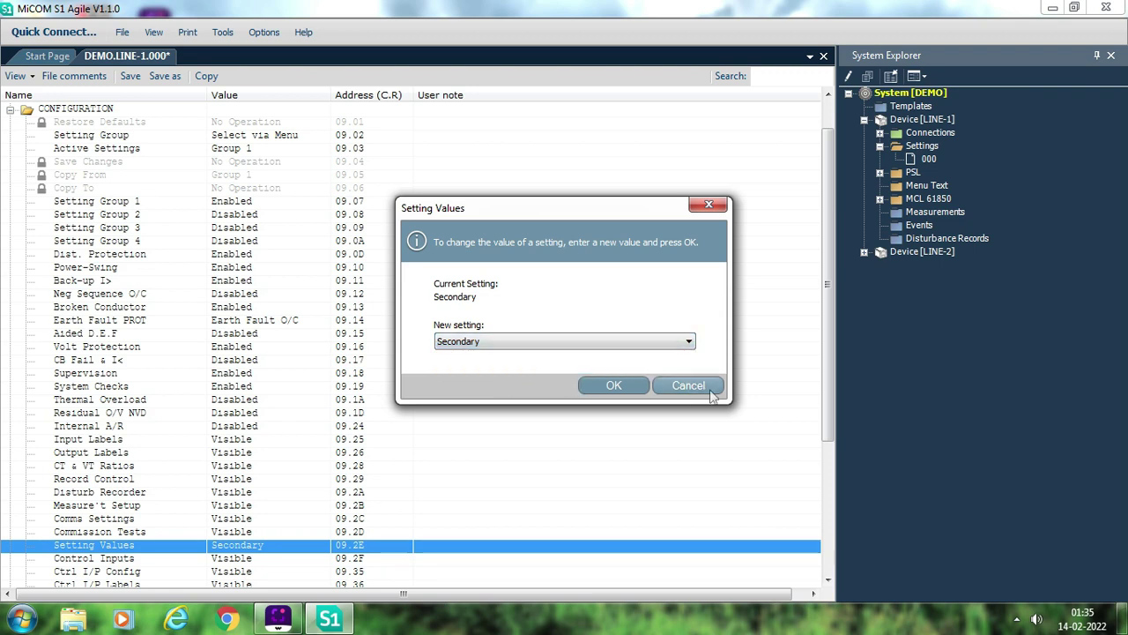
pyautogui.click(710, 391)
pyautogui.click(10, 108)
pyautogui.click(12, 112)
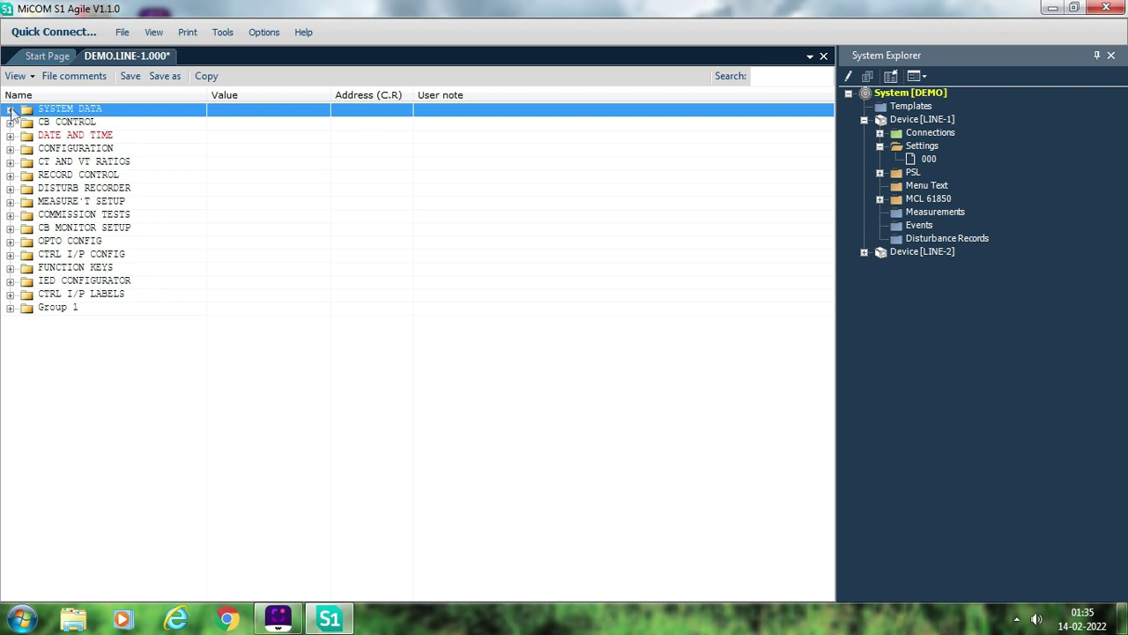
# Expand CT AND VT RATIOS and change Main VT Primary from 400.0 kV to 765.0 kV.
pyautogui.click(10, 163)
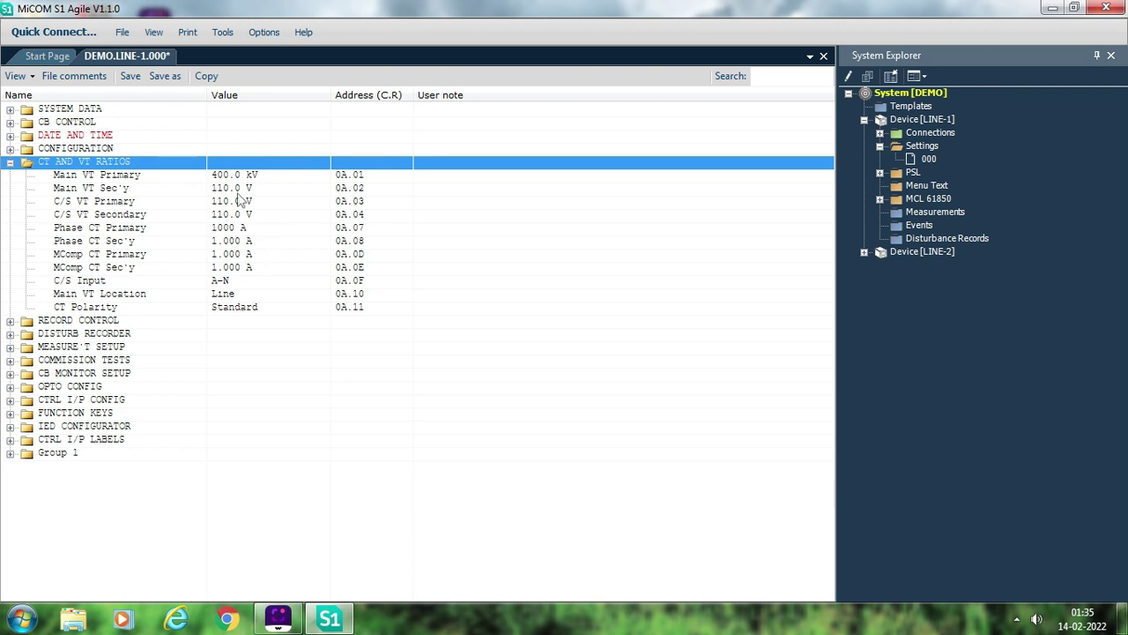
pyautogui.doubleClick(263, 177)
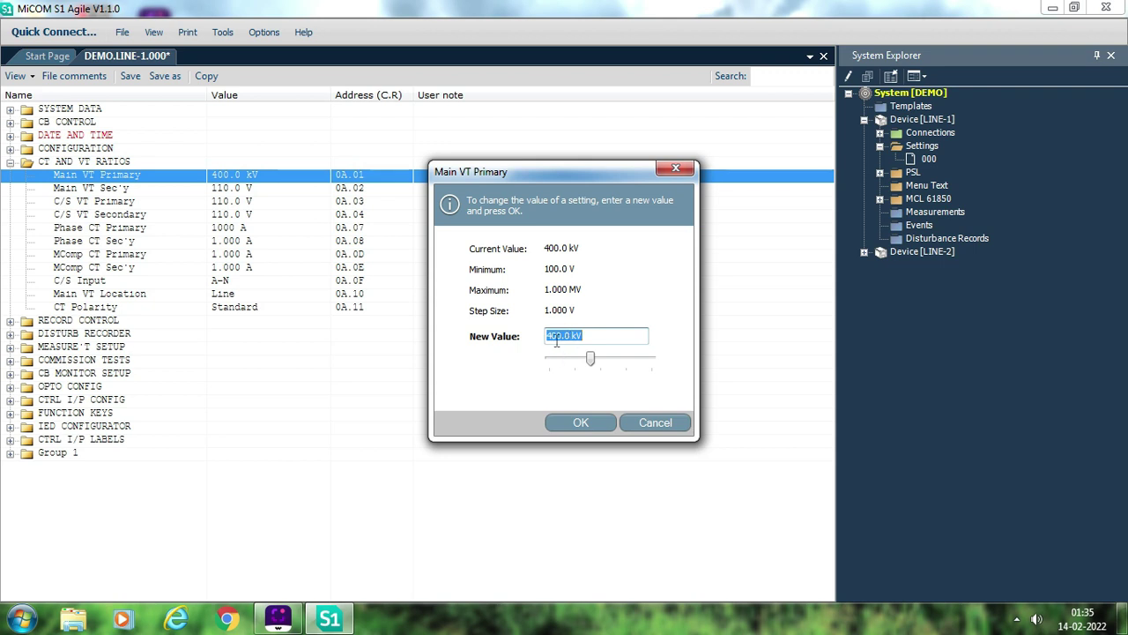
pyautogui.click(558, 338)
pyautogui.press('Delete')
pyautogui.press('Delete')
pyautogui.press('Delete')
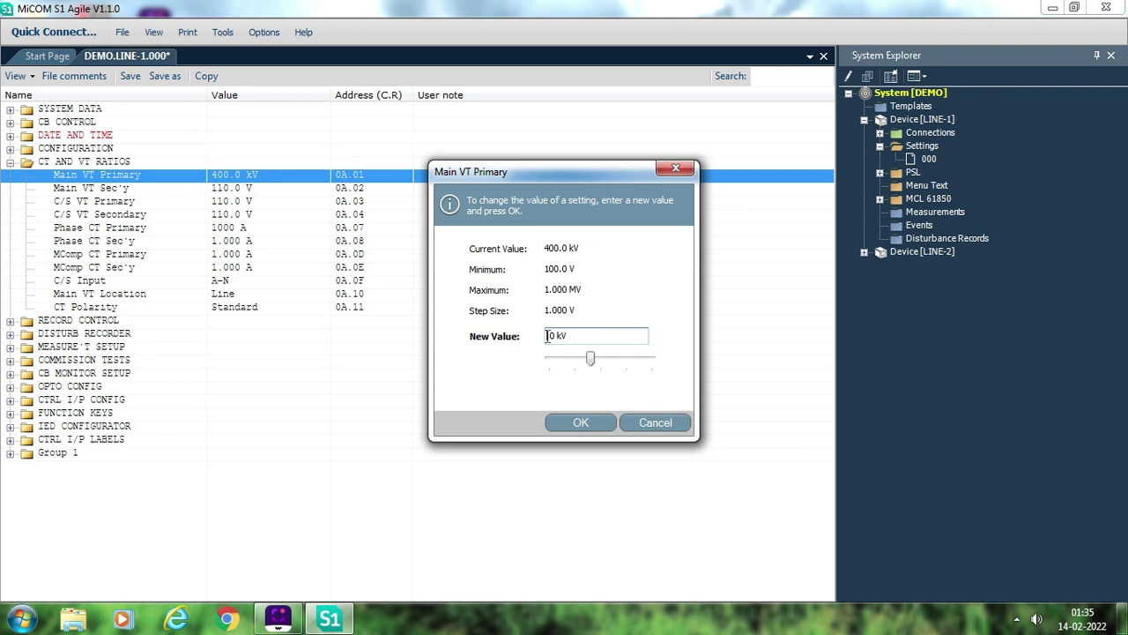
pyautogui.write('765.')
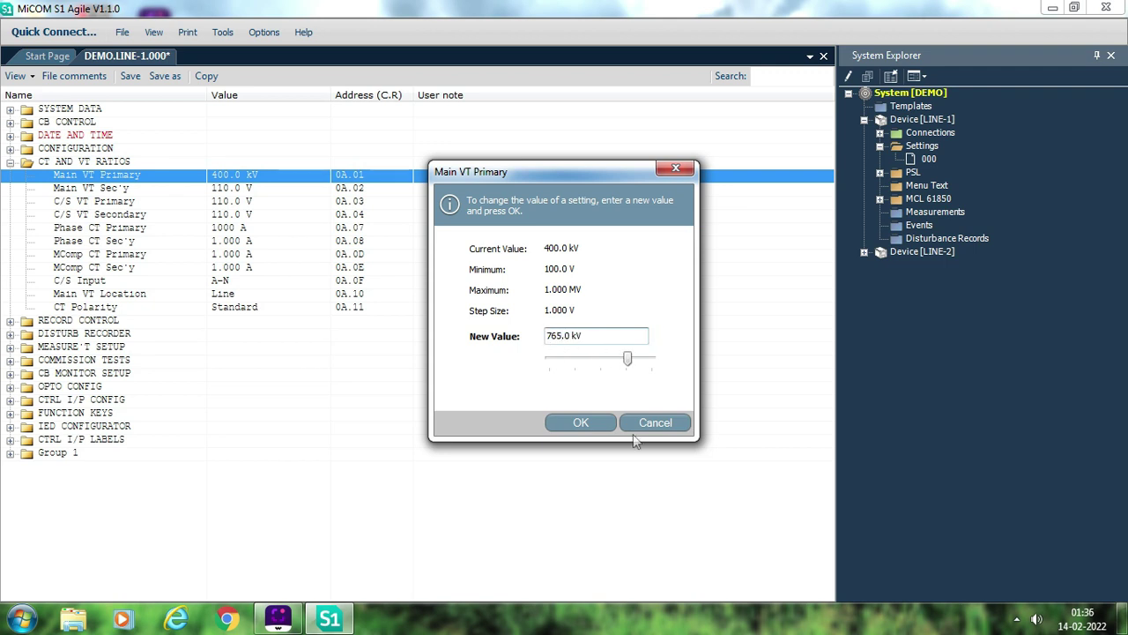
pyautogui.click(583, 422)
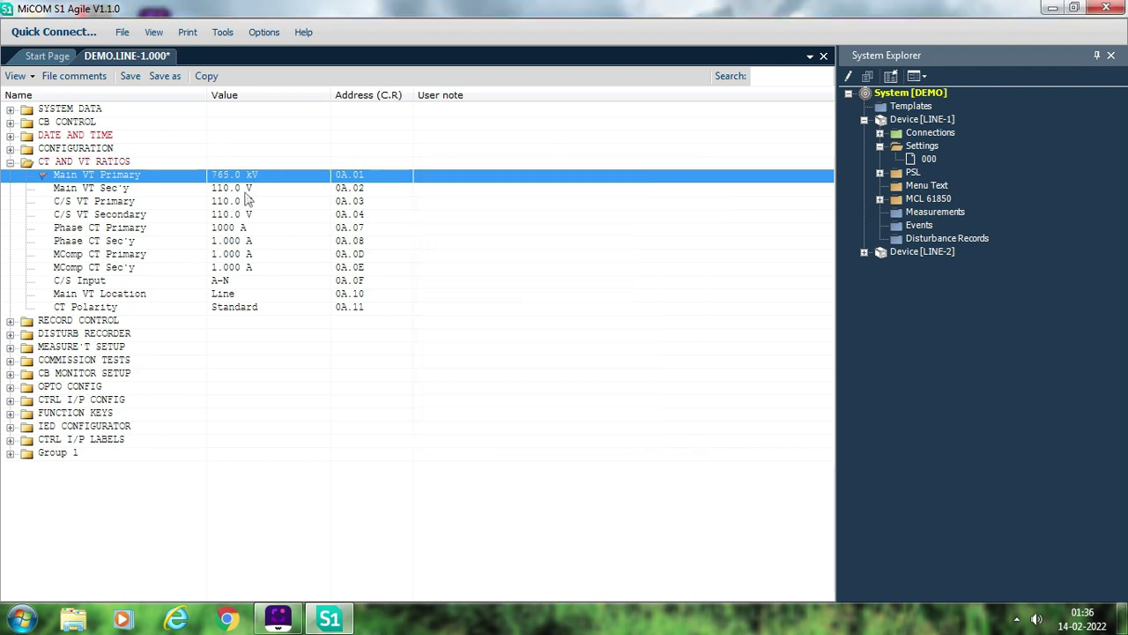
pyautogui.press('Down')
pyautogui.click(244, 229)
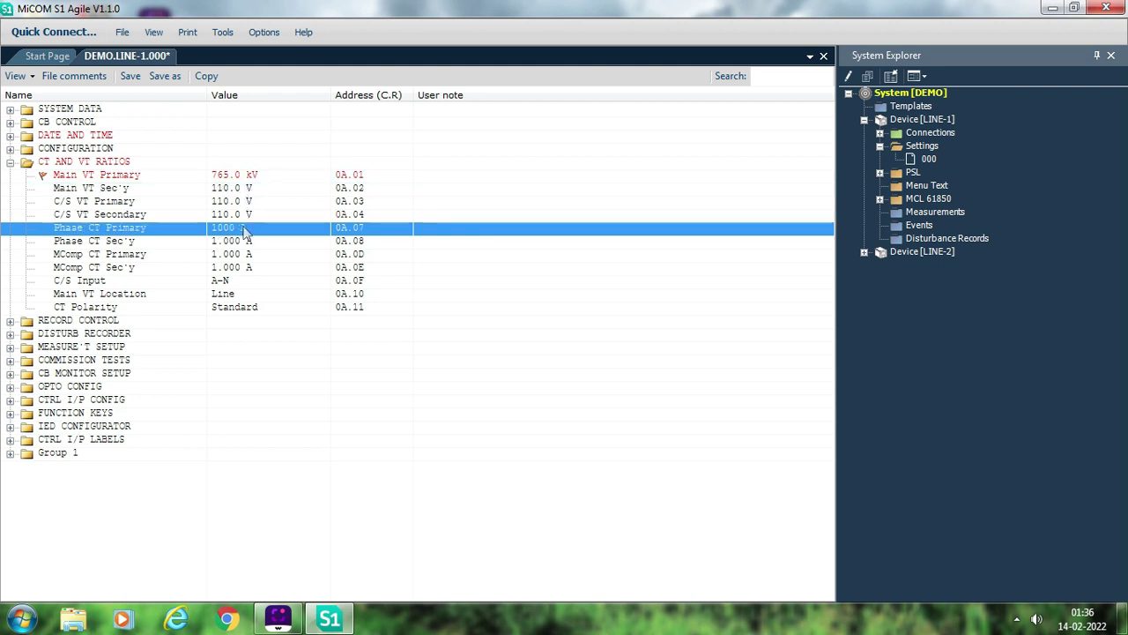
# Change Phase CT Primary from 1.000 kA to 2.000 kA, then review the CT entries below it.
pyautogui.doubleClick(244, 229)
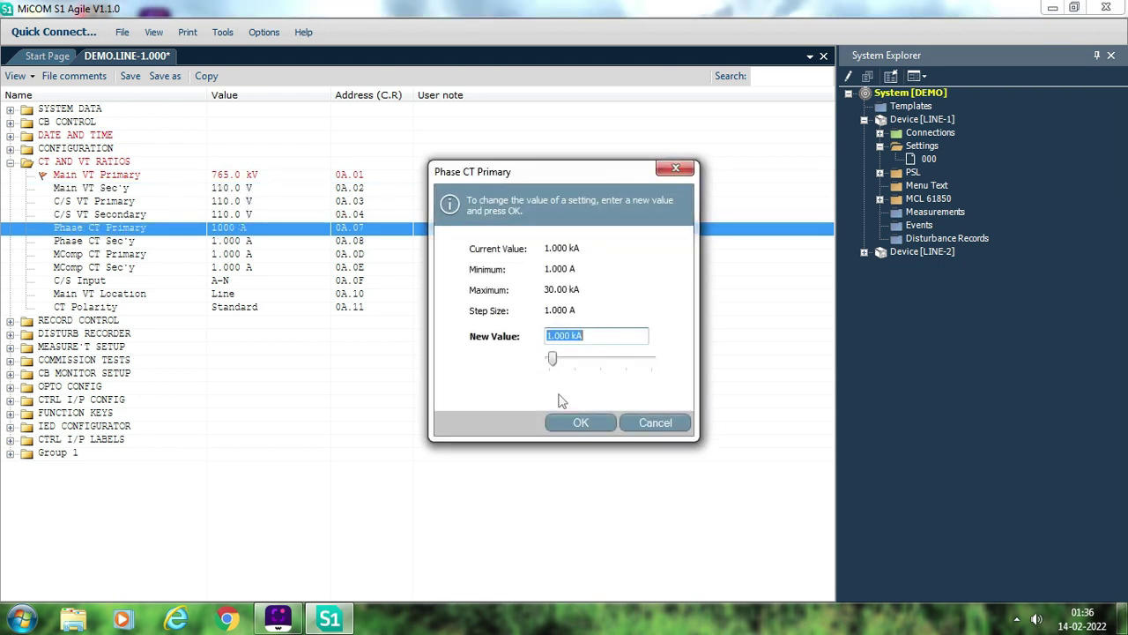
pyautogui.click(553, 336)
pyautogui.press('BackSpace')
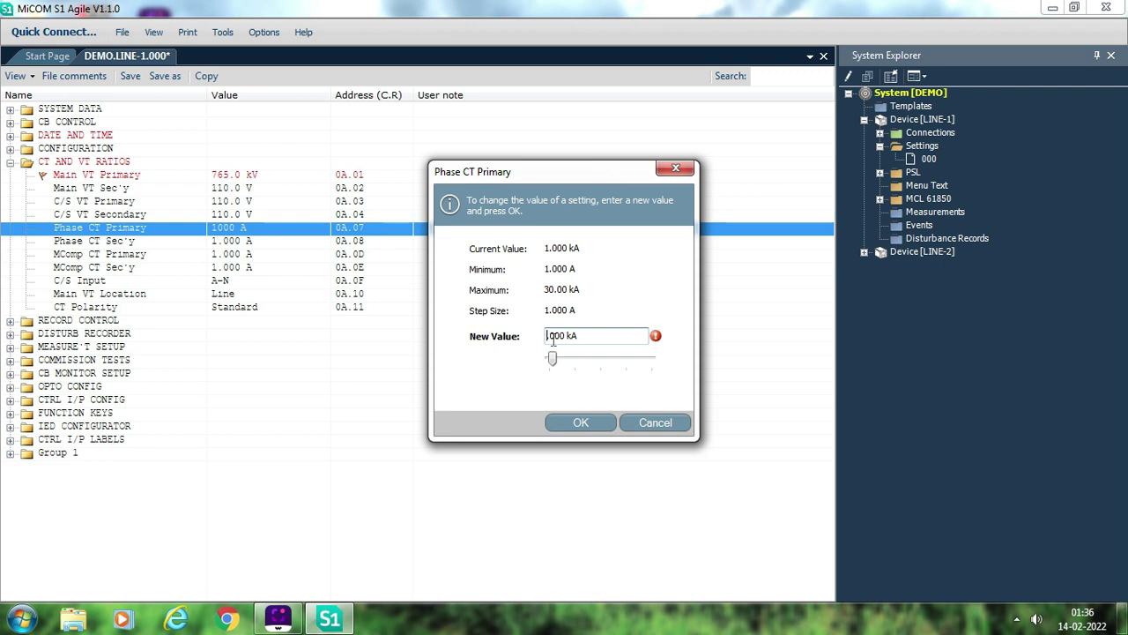
pyautogui.write('2')
pyautogui.click(581, 423)
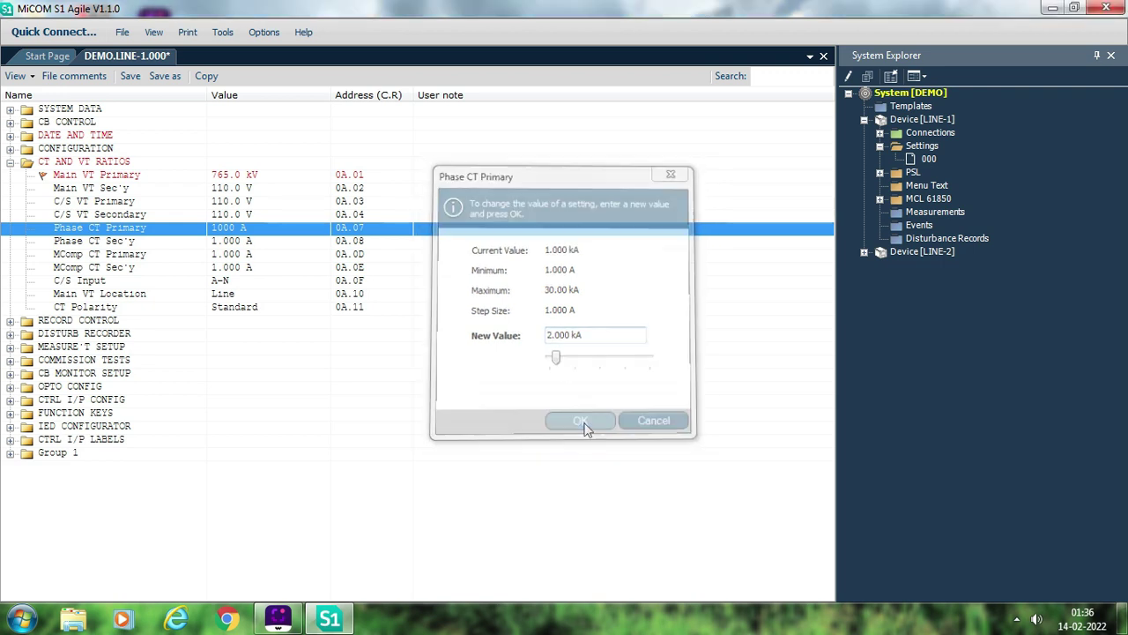
pyautogui.click(221, 243)
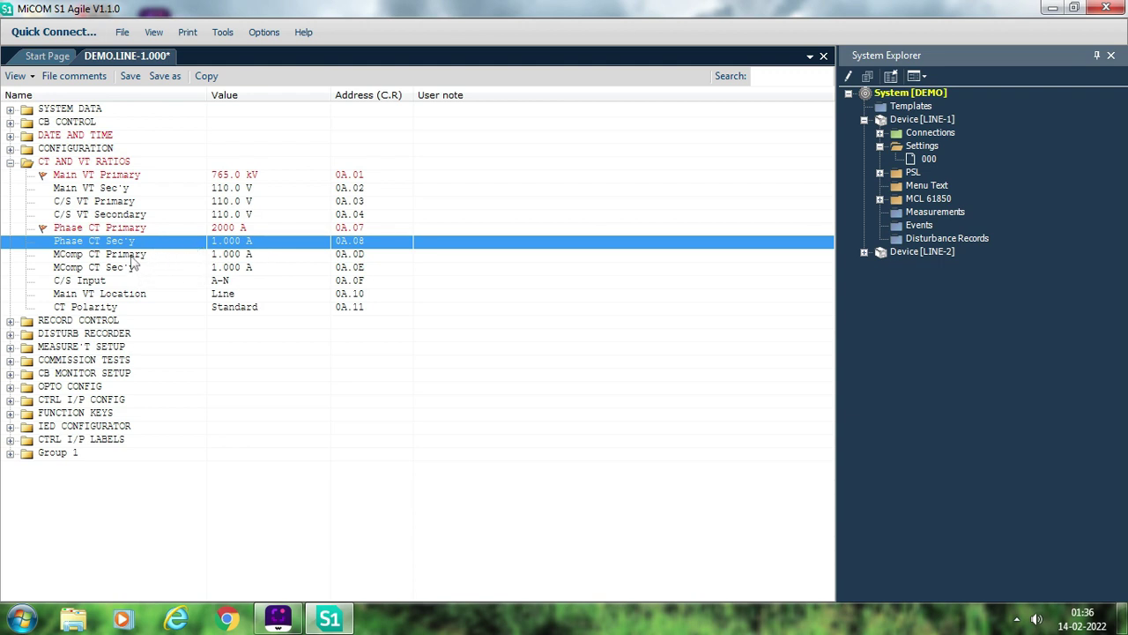
pyautogui.click(238, 255)
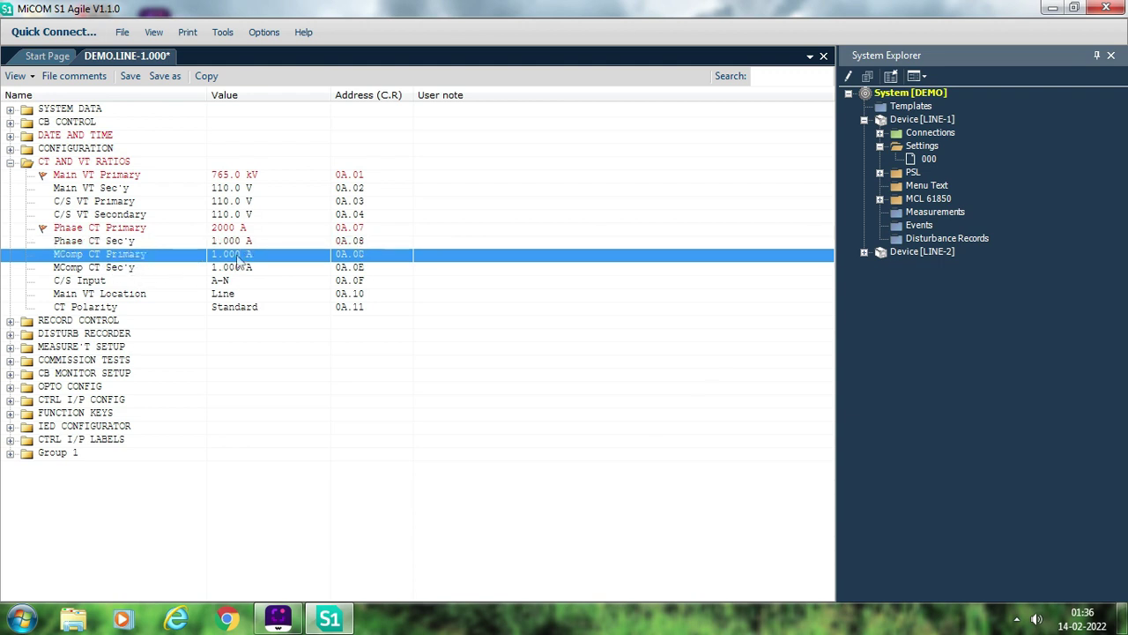